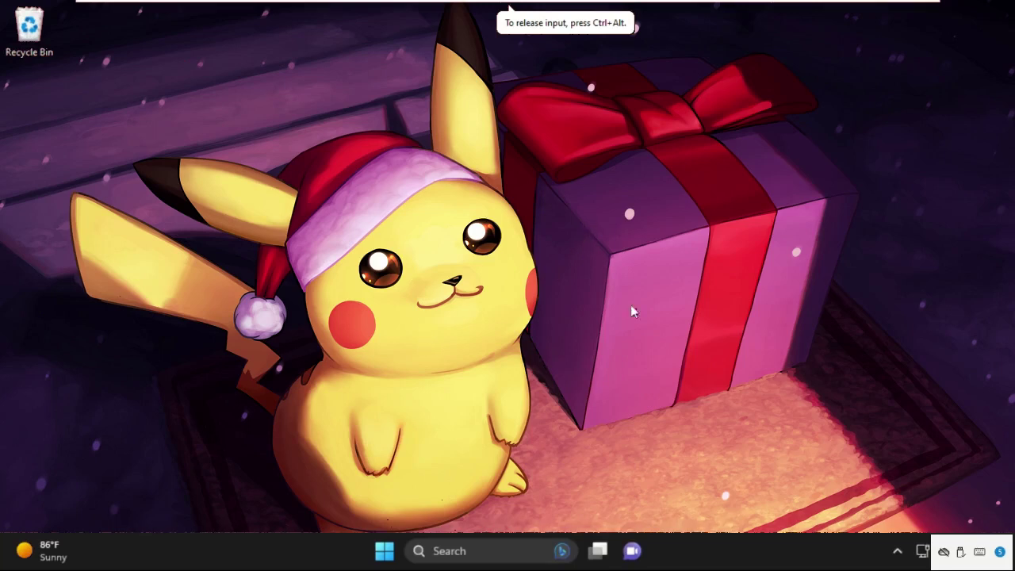
# Step: Find Google Chrome with Windows search and launch it to a new tab
pyautogui.click(461, 551)
pyautogui.write('ch')
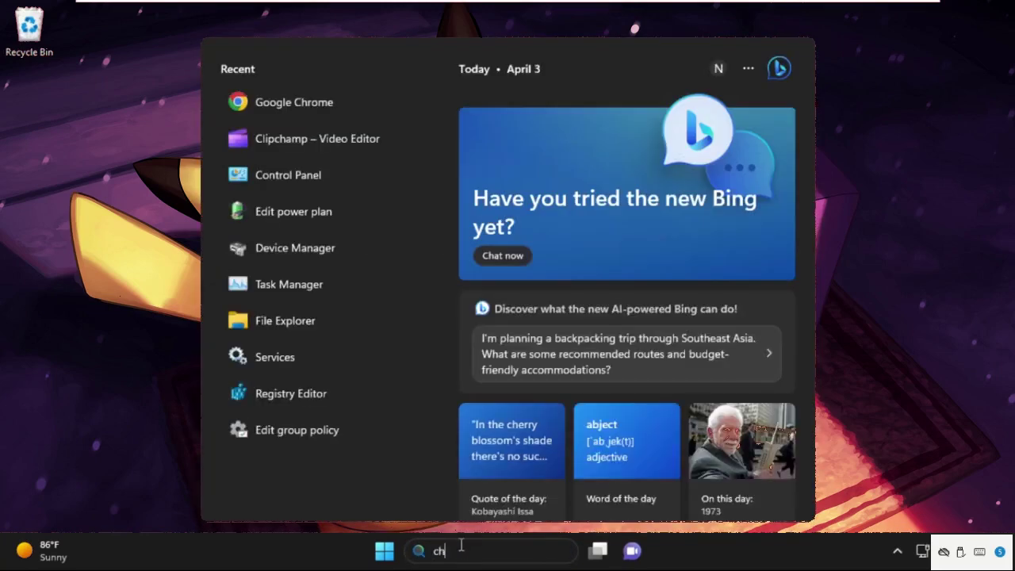
pyautogui.write('rome')
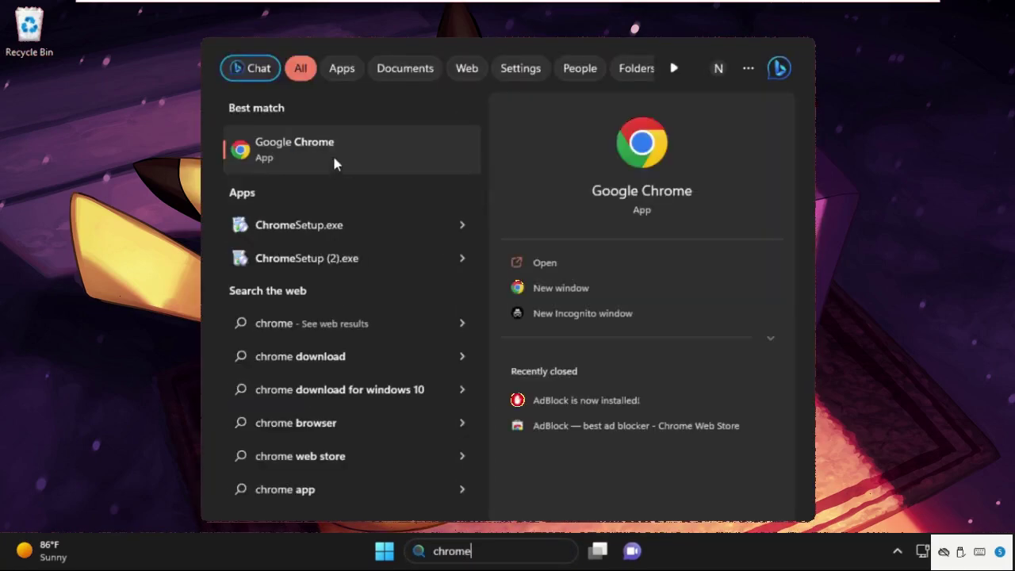
pyautogui.click(317, 157)
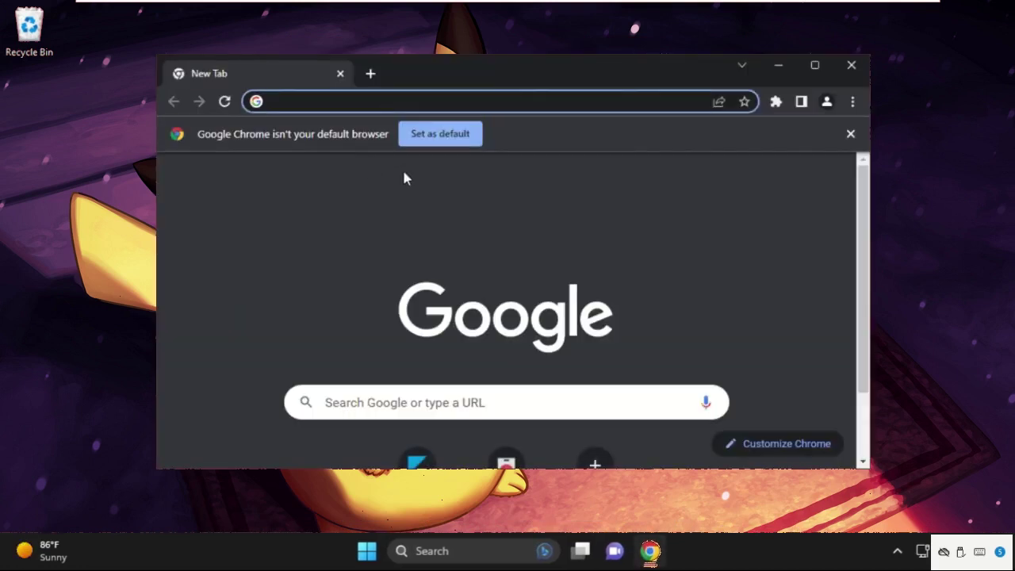
# Step: Search Google for 'directx download' and open Microsoft's DirectX End-User Runtime page
pyautogui.click(378, 405)
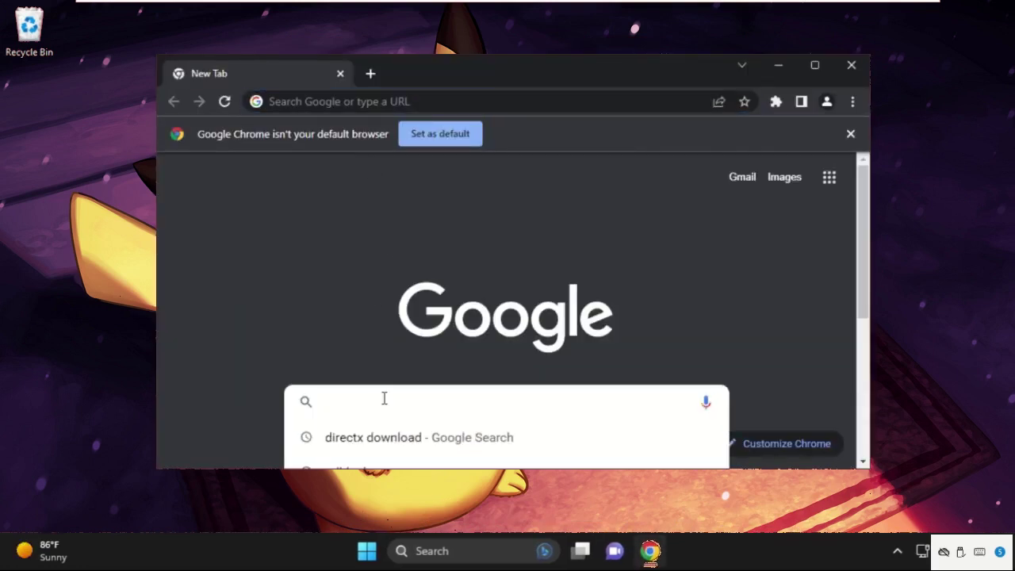
pyautogui.write('directx ')
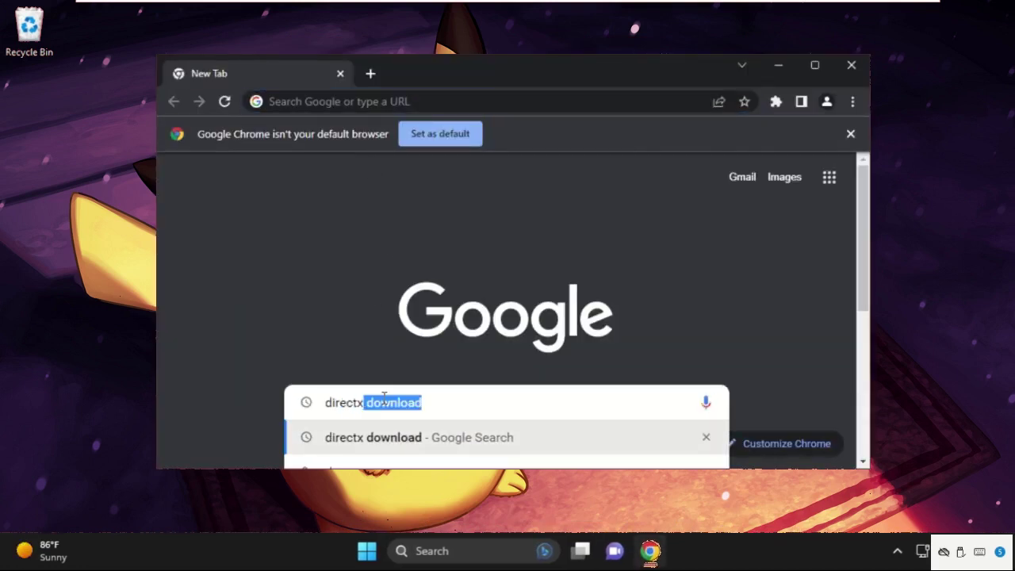
pyautogui.write('download')
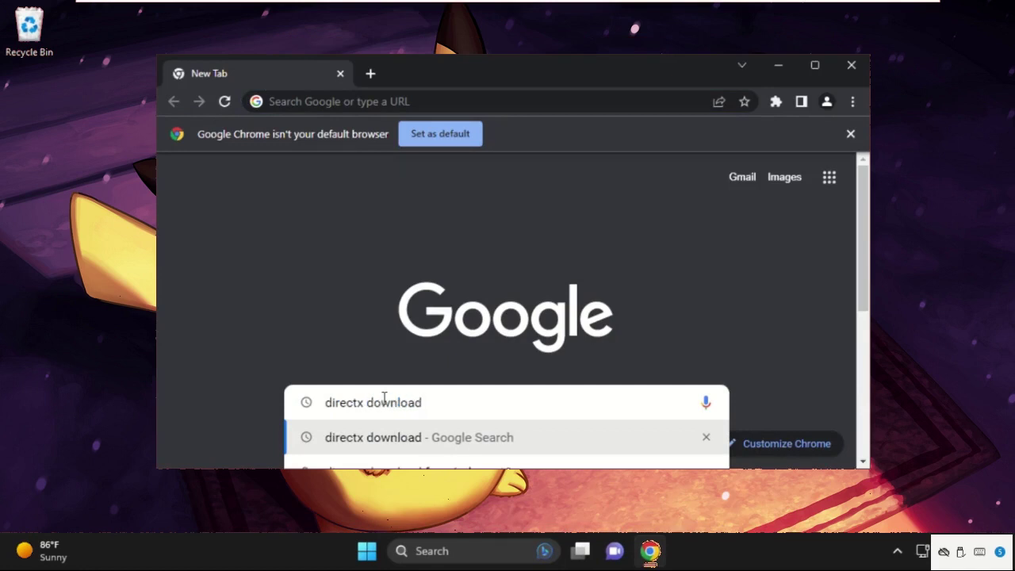
pyautogui.press('Return')
pyautogui.scroll(-2, 386, 404)
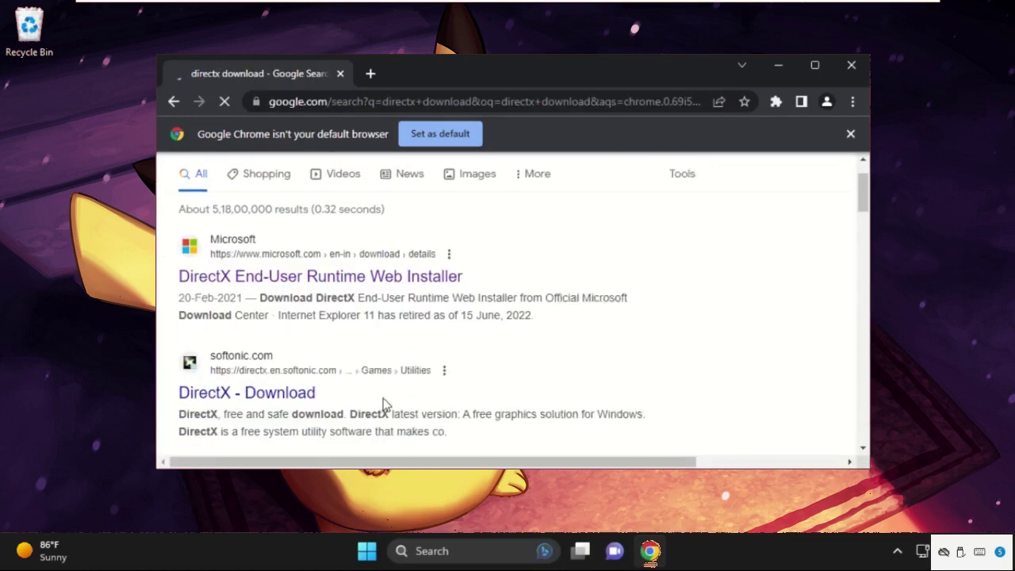
pyautogui.click(229, 270)
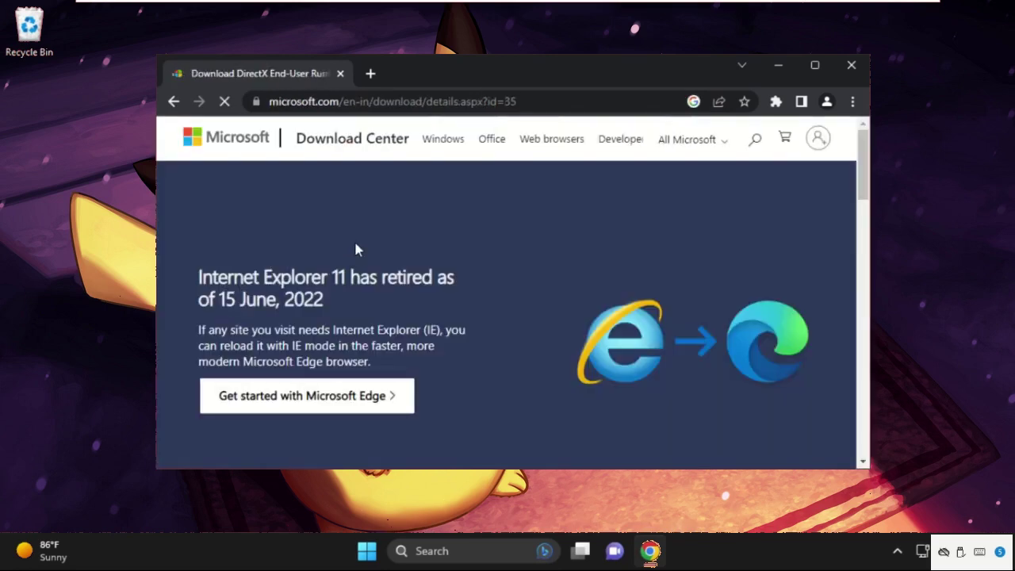
# Step: Keep English as the language and download the dxwebsetup.exe web installer
pyautogui.scroll(-2, 380, 265)
pyautogui.scroll(-2, 383, 259)
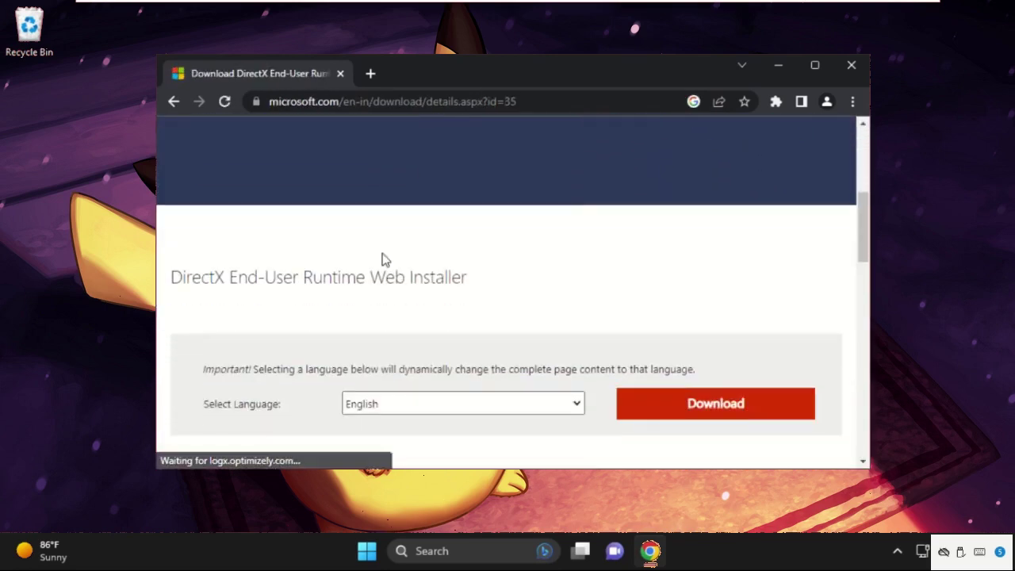
pyautogui.scroll(-1, 383, 259)
pyautogui.click(426, 322)
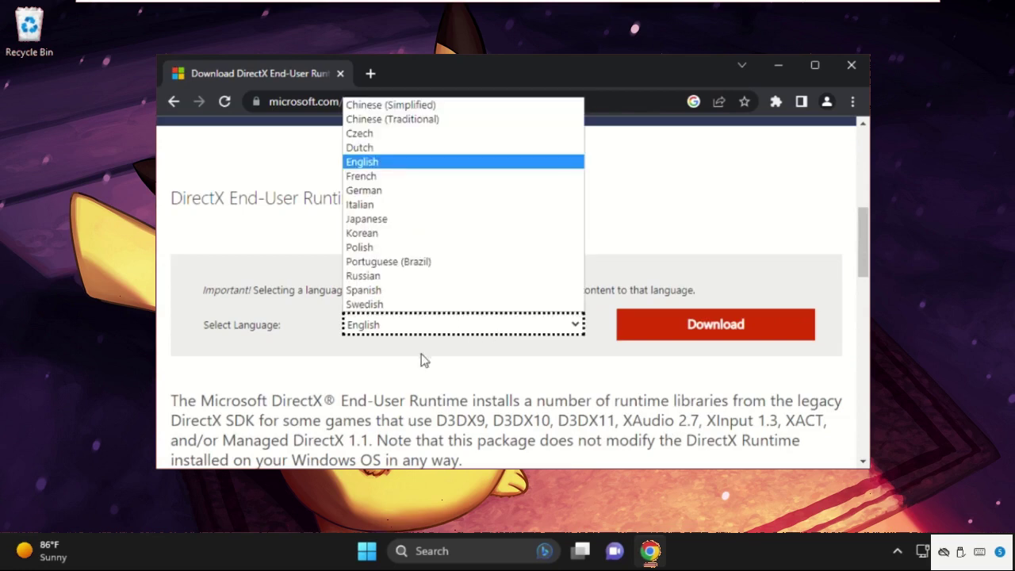
pyautogui.click(415, 325)
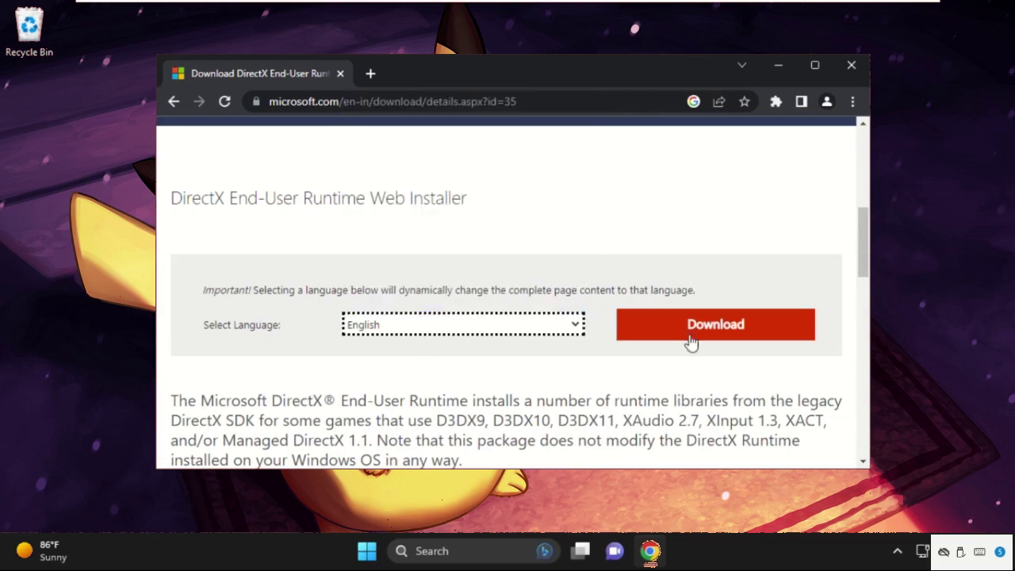
pyautogui.click(746, 337)
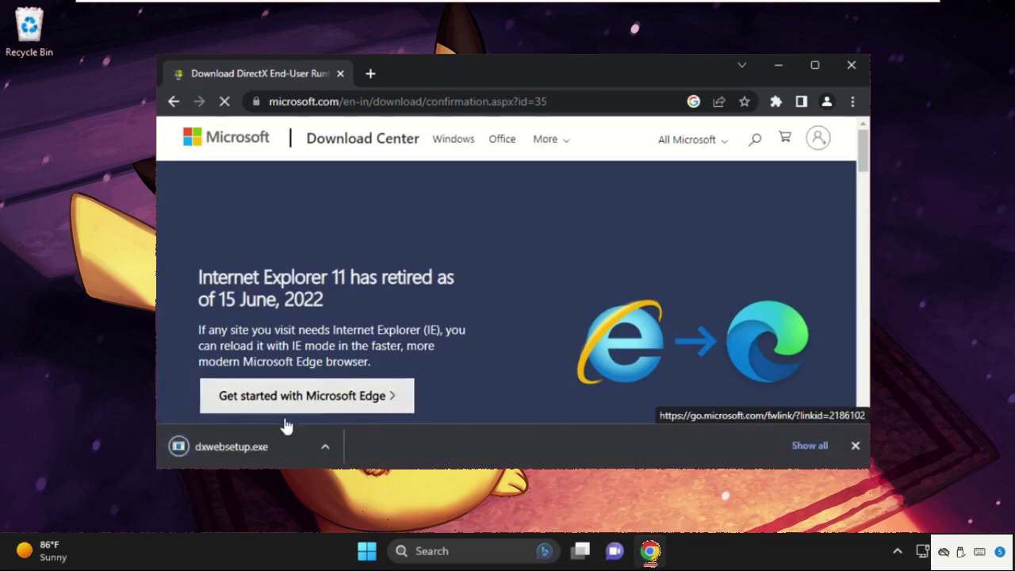
pyautogui.click(325, 447)
# Step: Run dxwebsetup from the Downloads folder with administrator approval, closing Chrome and Explorer
pyautogui.click(353, 390)
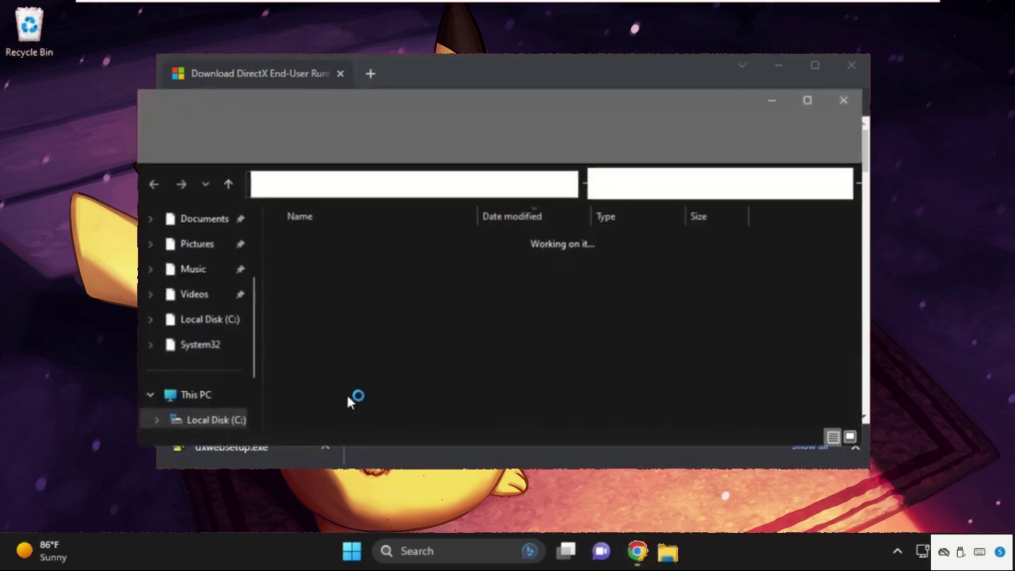
pyautogui.click(851, 65)
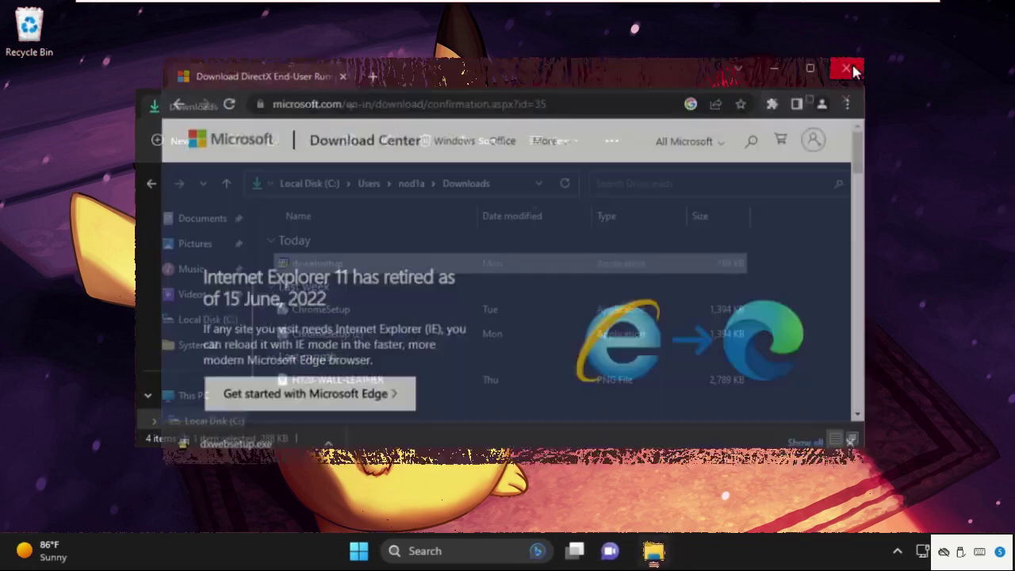
pyautogui.doubleClick(340, 269)
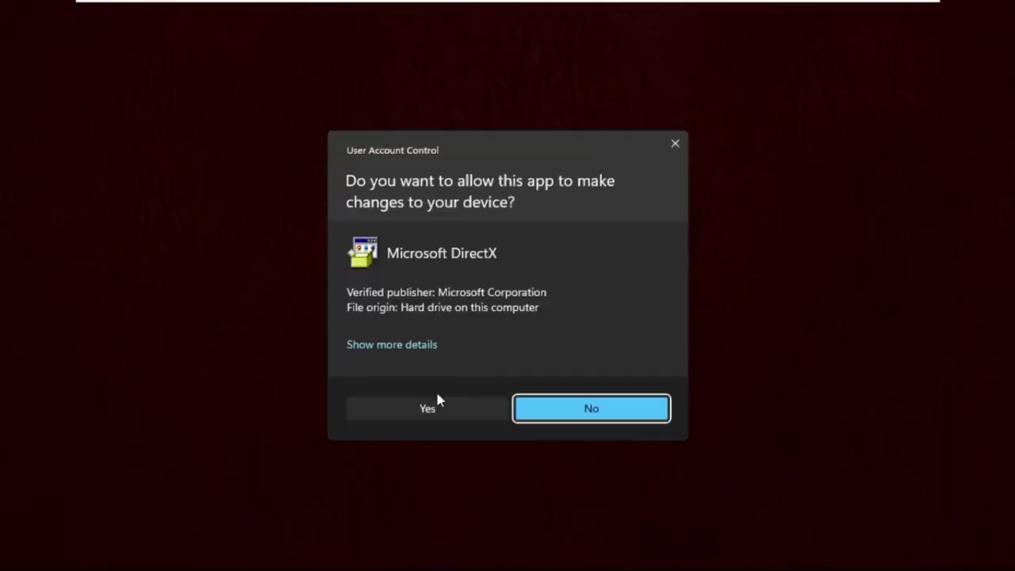
pyautogui.click(435, 399)
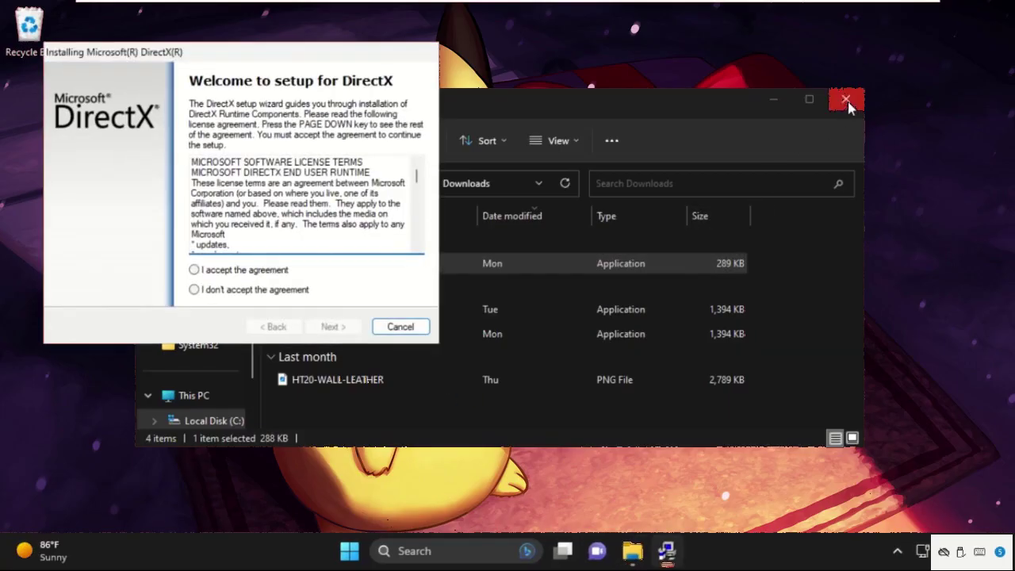
pyautogui.click(846, 100)
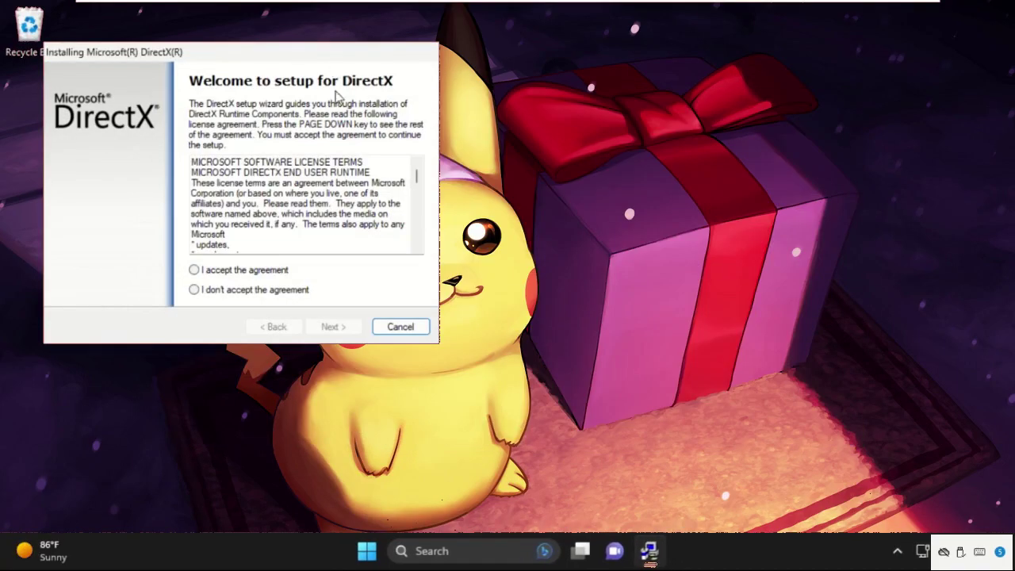
# Step: Accept the DirectX license, skip the Bing Bar offer, install the runtime, and finish
pyautogui.moveTo(221, 61); pyautogui.dragTo(466, 111)
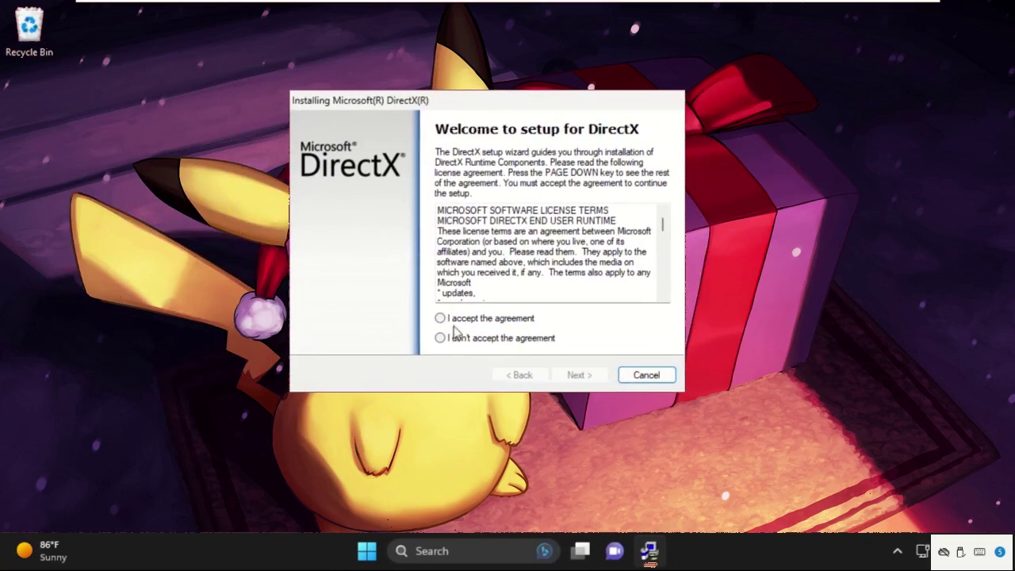
pyautogui.click(458, 323)
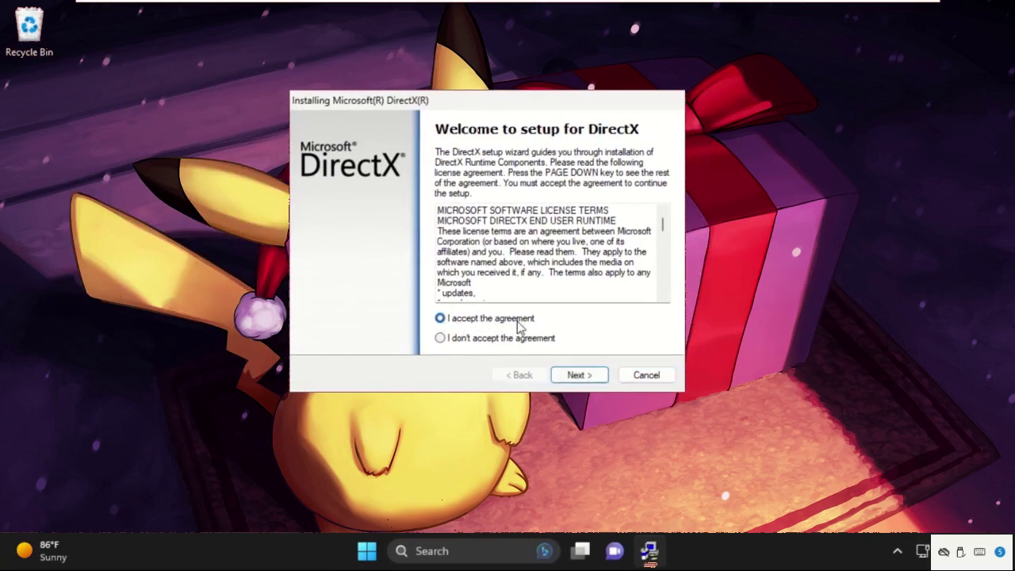
pyautogui.click(594, 376)
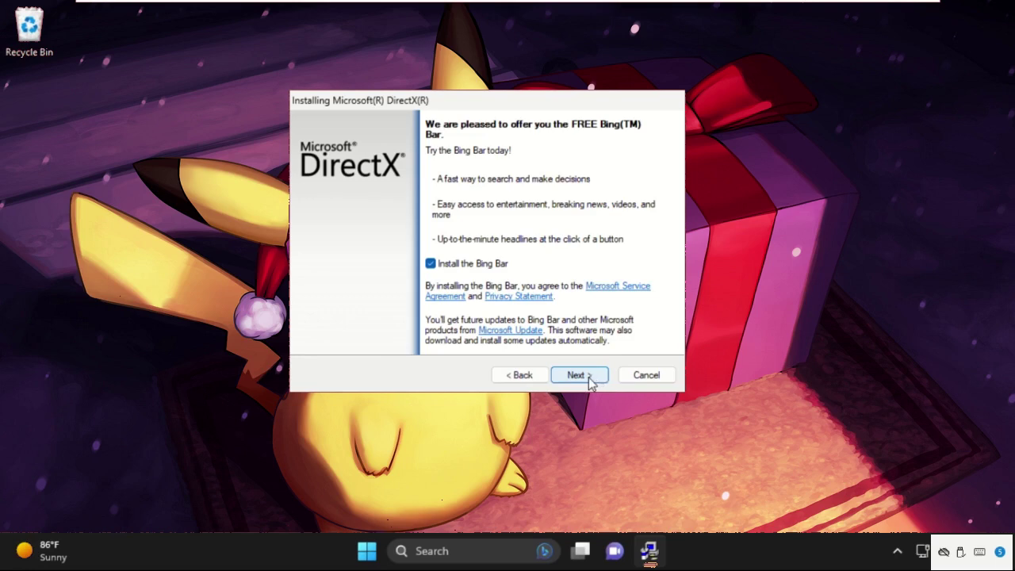
pyautogui.click(591, 382)
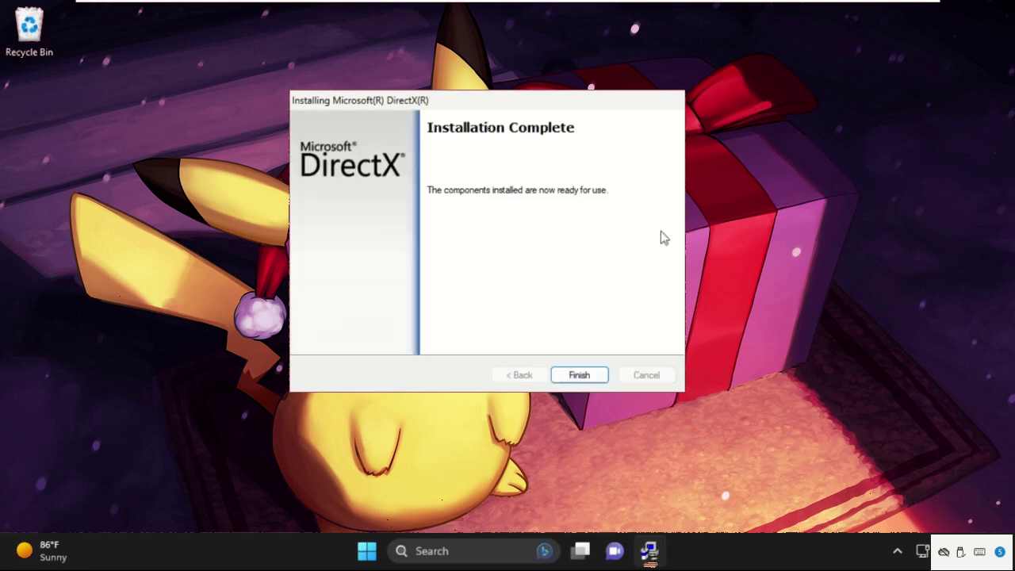
pyautogui.click(579, 375)
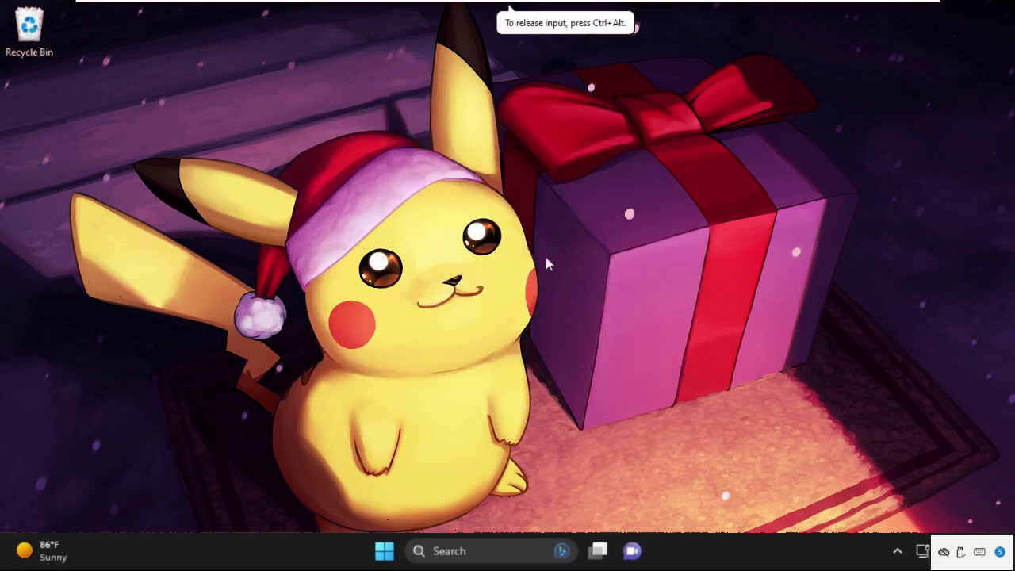
# Step: Open Task Manager via search and bring up its Create new task dialog
pyautogui.click(476, 551)
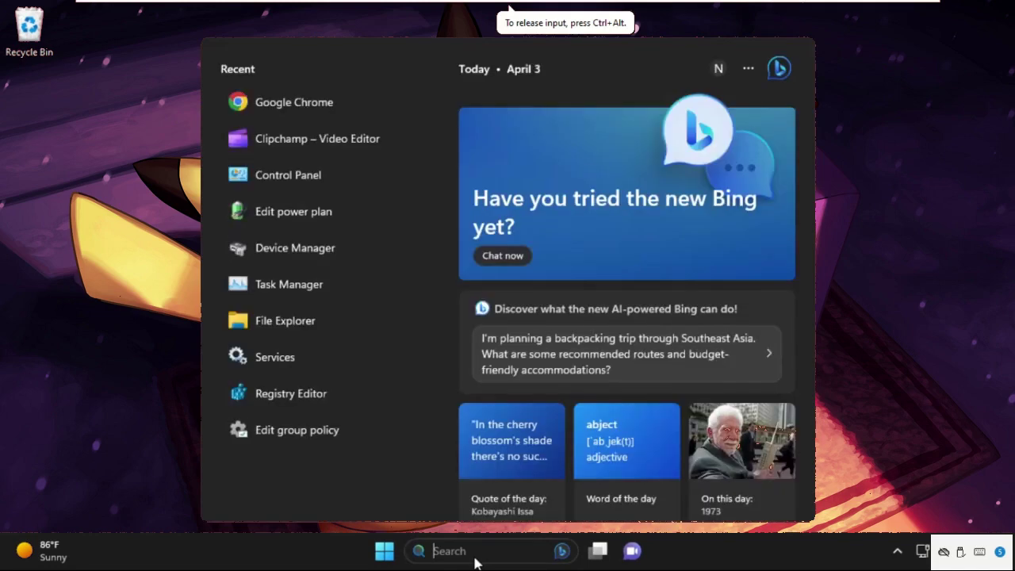
pyautogui.write('task manager')
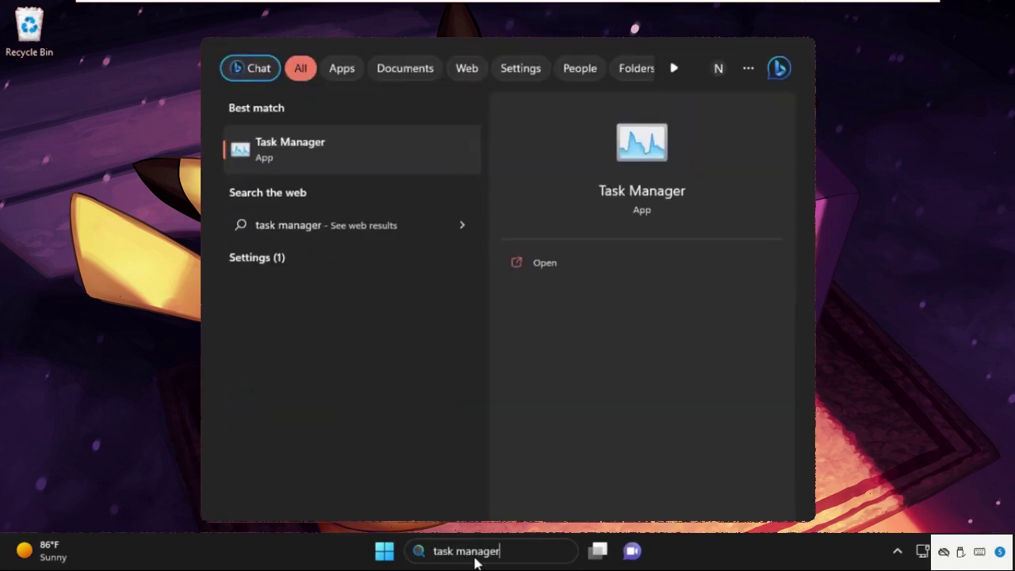
pyautogui.click(331, 143)
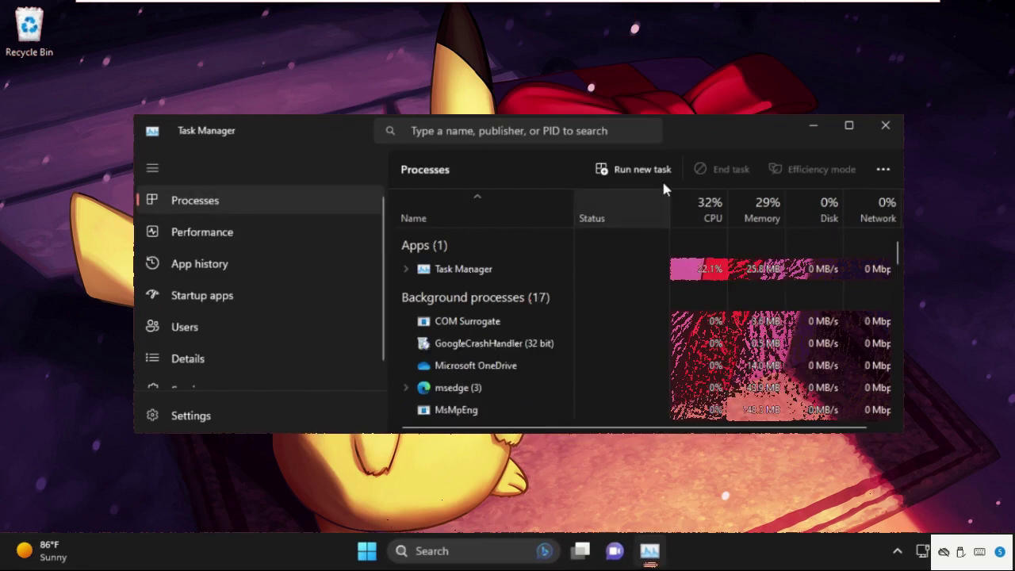
pyautogui.click(648, 176)
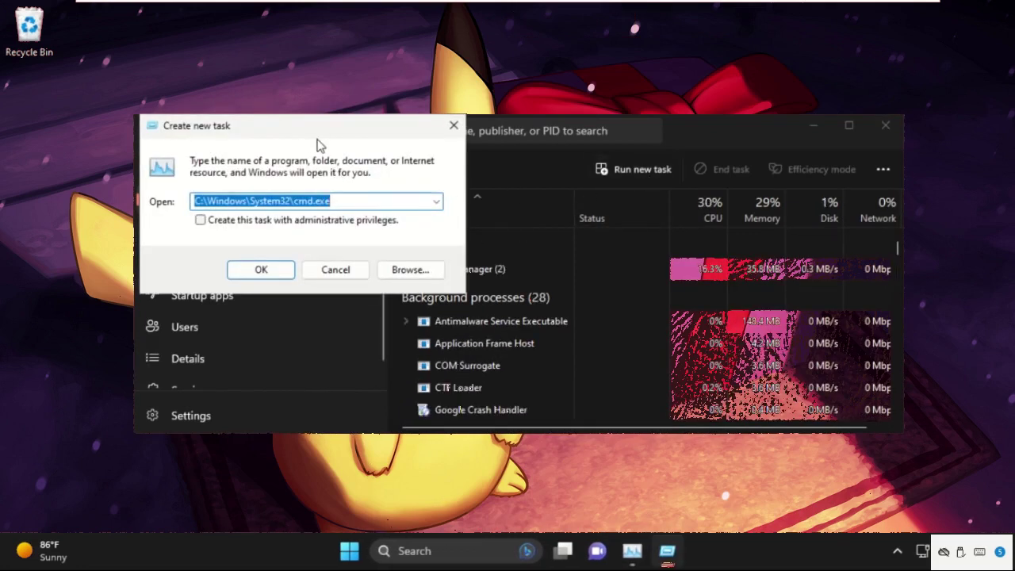
pyautogui.moveTo(318, 135)
pyautogui.mouseDown()
pyautogui.moveTo(494, 152)
pyautogui.moveTo(601, 219)
pyautogui.mouseUp()
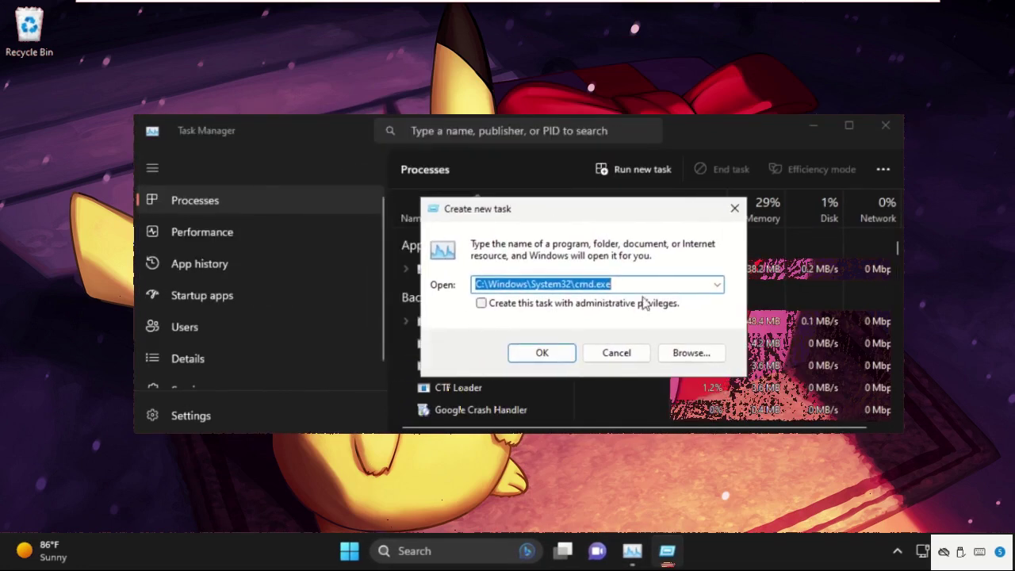
# Step: Browse from the Create new task dialog into C:\Windows
pyautogui.click(691, 362)
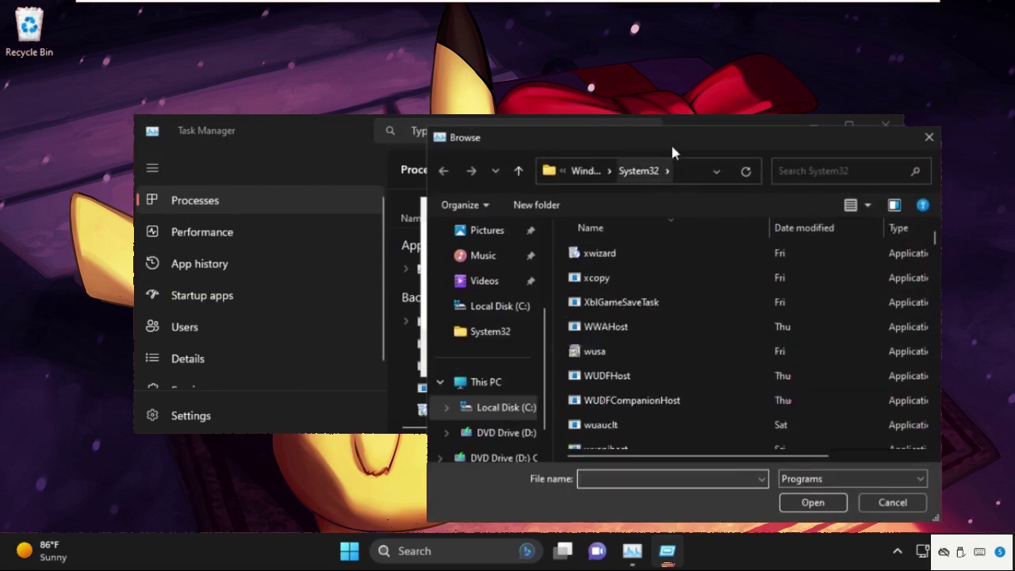
pyautogui.moveTo(670, 142); pyautogui.dragTo(550, 102)
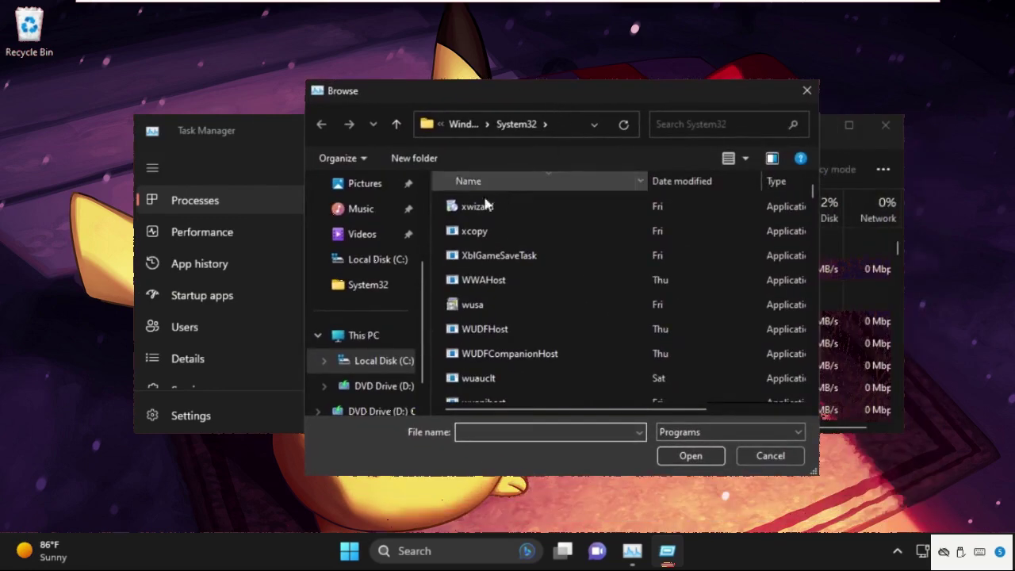
pyautogui.click(358, 341)
pyautogui.doubleClick(533, 223)
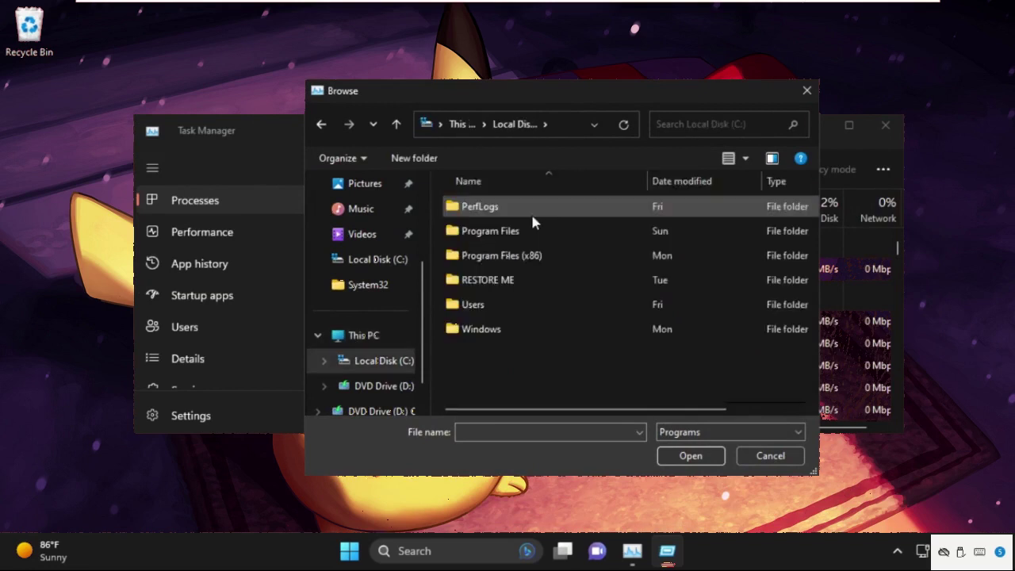
pyautogui.doubleClick(524, 328)
# Step: Pick cmd.exe from the System32 folder as the new task's program
pyautogui.scroll(-15, 521, 281)
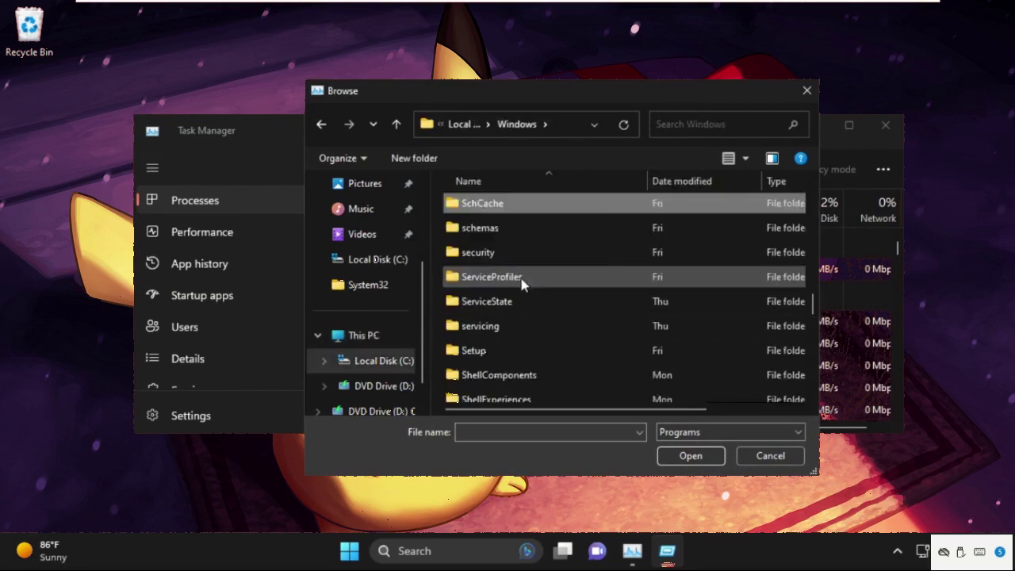
pyautogui.scroll(-3, 521, 279)
pyautogui.scroll(-1, 521, 276)
pyautogui.doubleClick(522, 270)
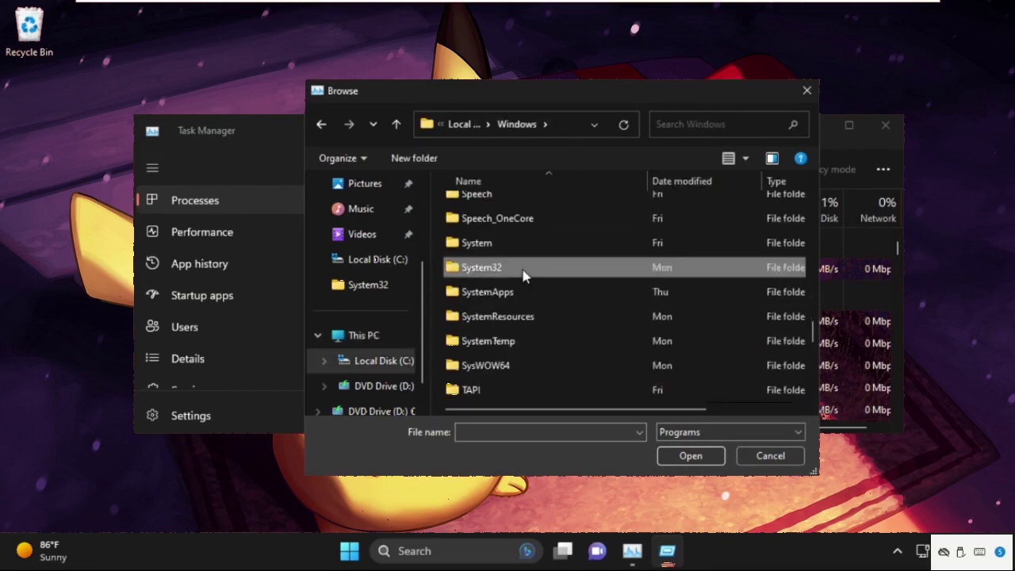
pyautogui.press('c')
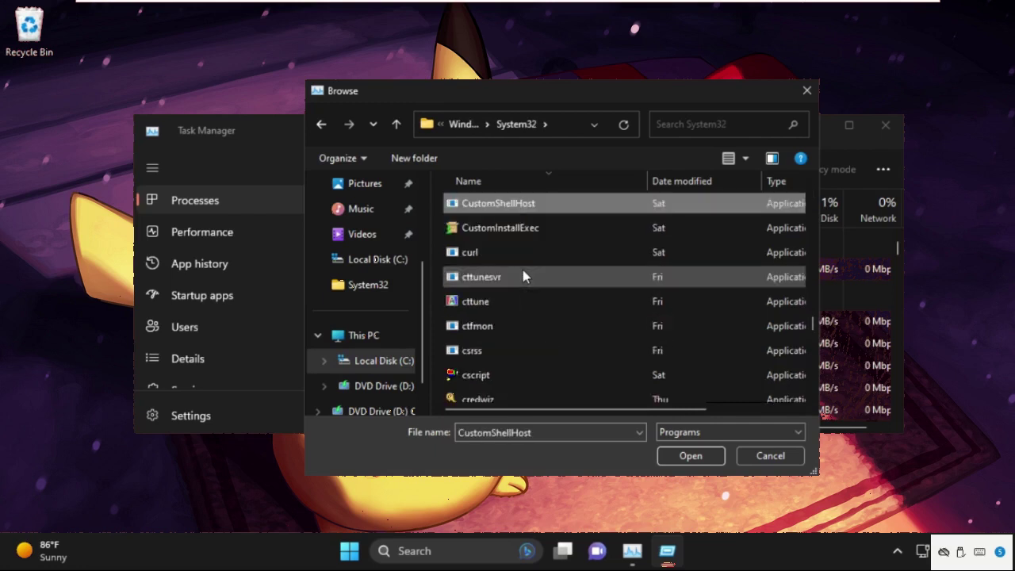
pyautogui.scroll(-3, 523, 274)
pyautogui.scroll(-2, 523, 274)
pyautogui.scroll(-3, 520, 282)
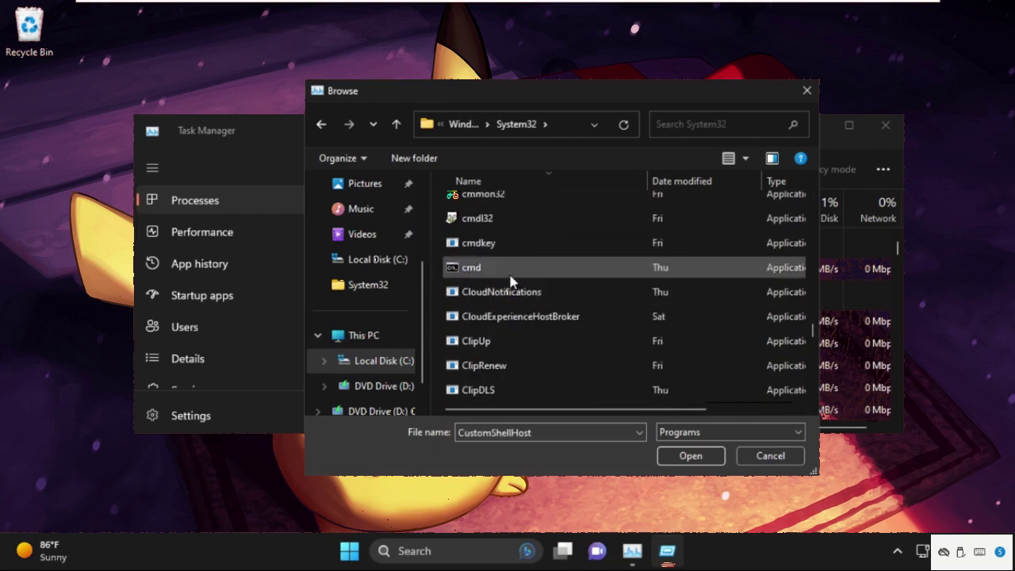
pyautogui.click(502, 274)
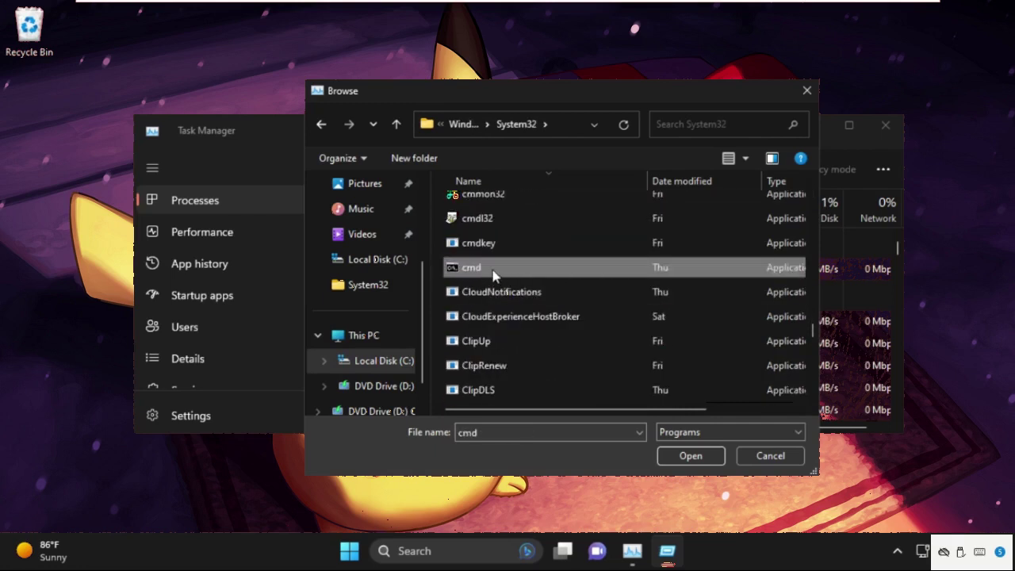
pyautogui.click(710, 455)
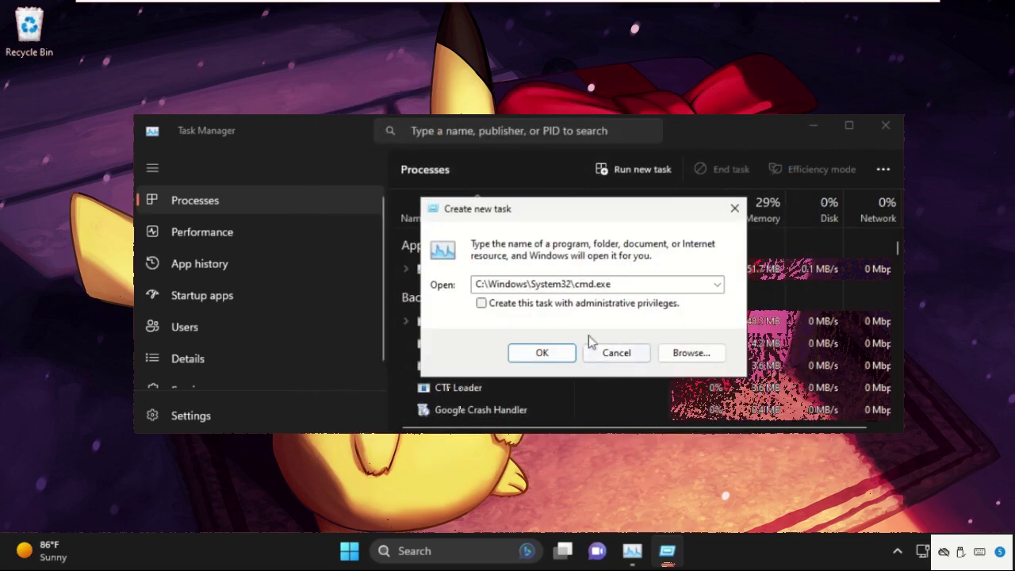
# Step: Launch cmd.exe with administrator privileges and close Task Manager
pyautogui.moveTo(479, 287); pyautogui.dragTo(632, 287)
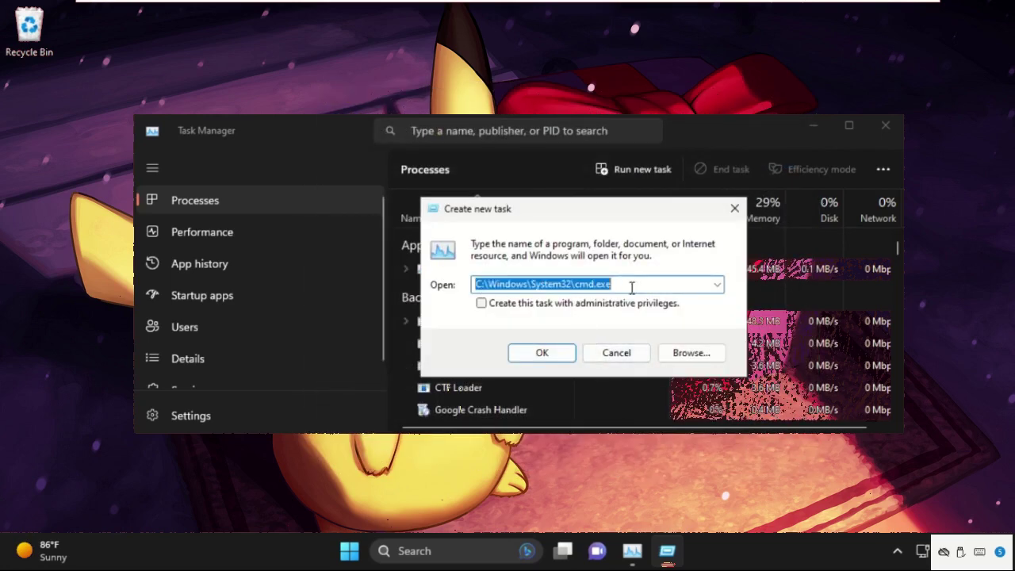
pyautogui.click(481, 305)
pyautogui.click(542, 354)
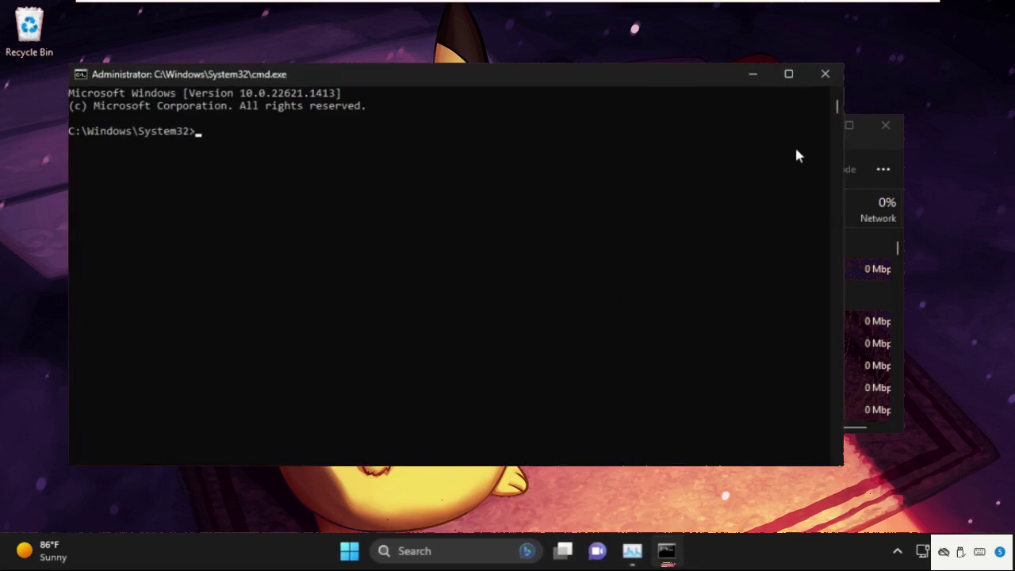
pyautogui.click(872, 150)
pyautogui.click(886, 125)
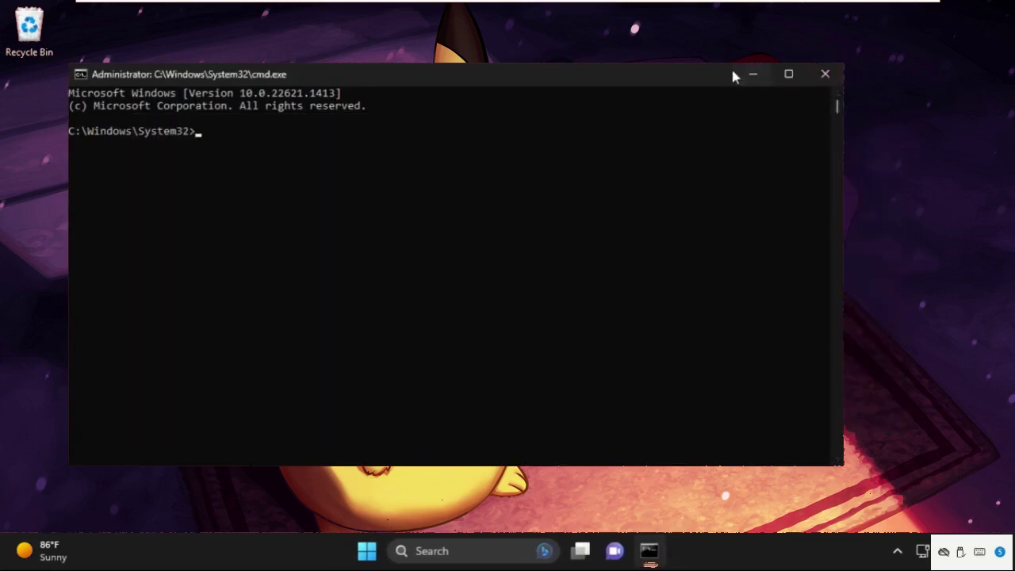
# Step: Run sfc /scannow in the admin console, then exit it
pyautogui.moveTo(679, 74); pyautogui.dragTo(726, 78)
pyautogui.write('sfc /')
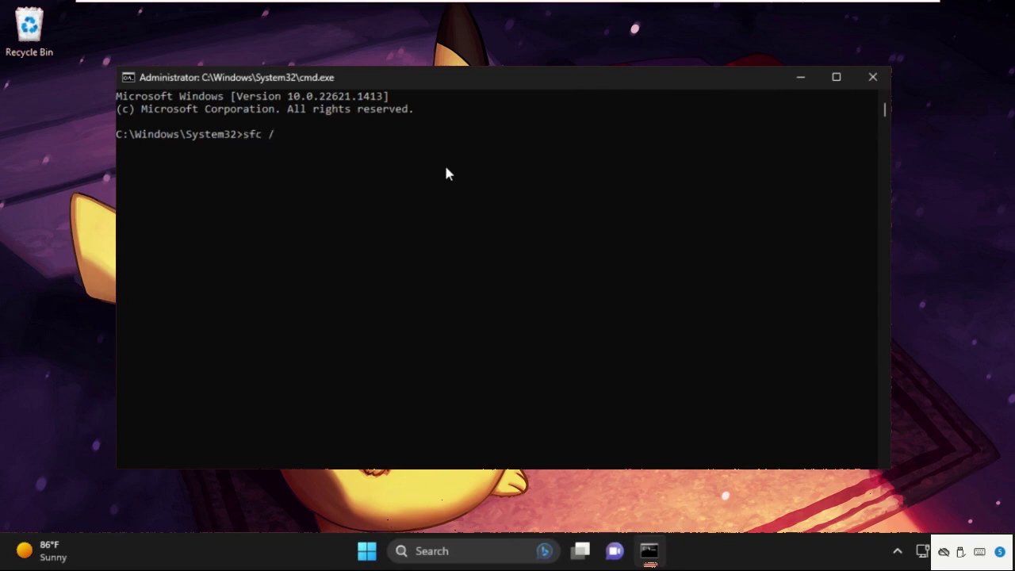
pyautogui.write('scanno')
pyautogui.write('w')
pyautogui.press('Return')
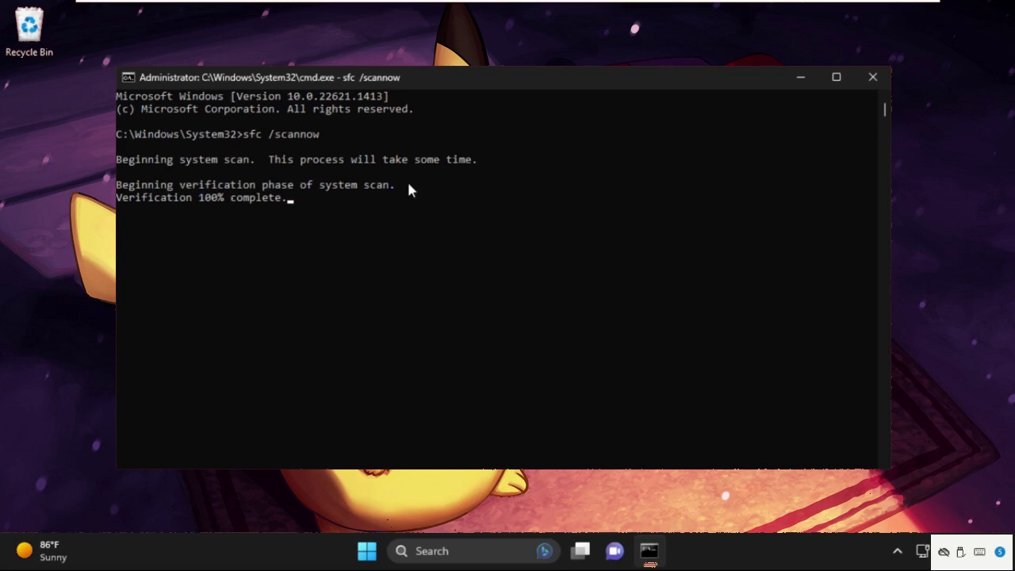
pyautogui.write('e')
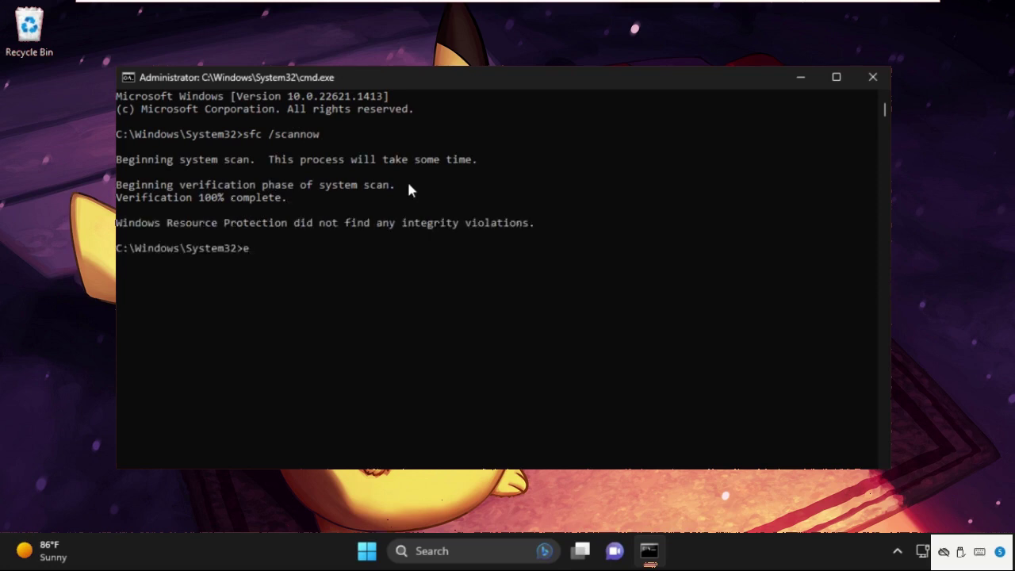
pyautogui.write('xit')
pyautogui.press('Return')
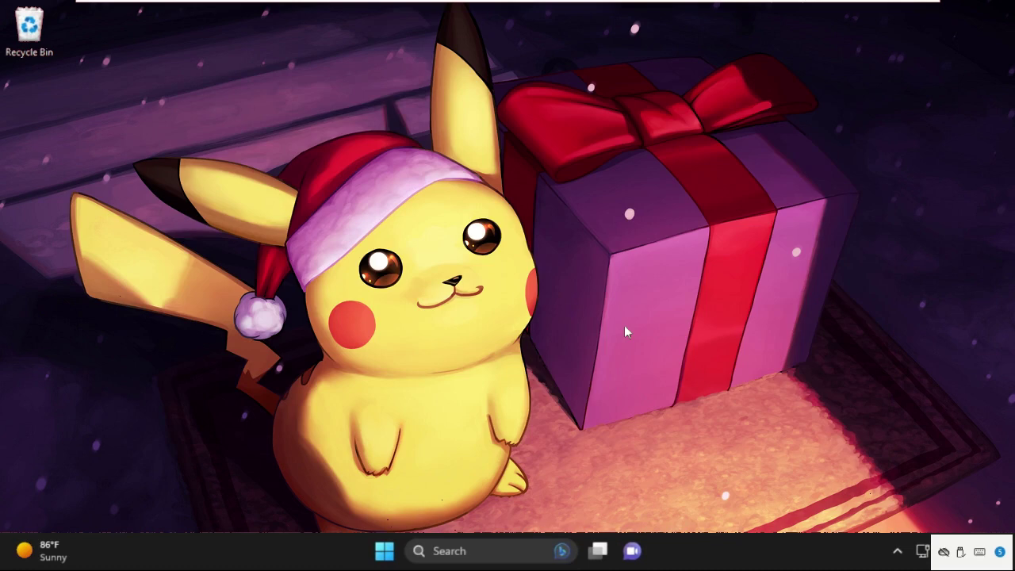
# Step: Open Command Prompt as administrator from Windows search, approving the UAC prompt
pyautogui.press('super')
pyautogui.write('cmd')
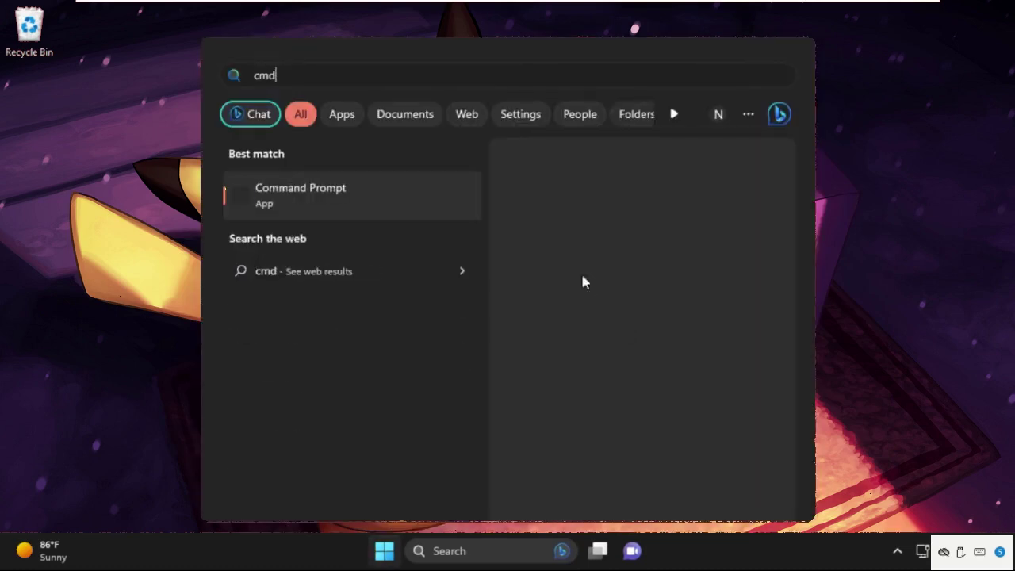
pyautogui.rightClick(367, 185)
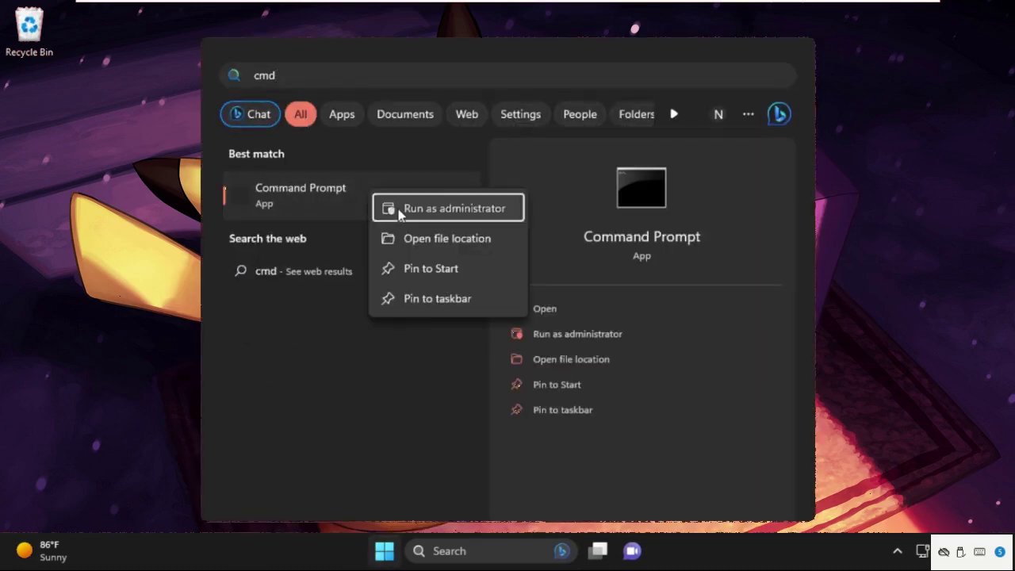
pyautogui.click(396, 207)
pyautogui.click(436, 400)
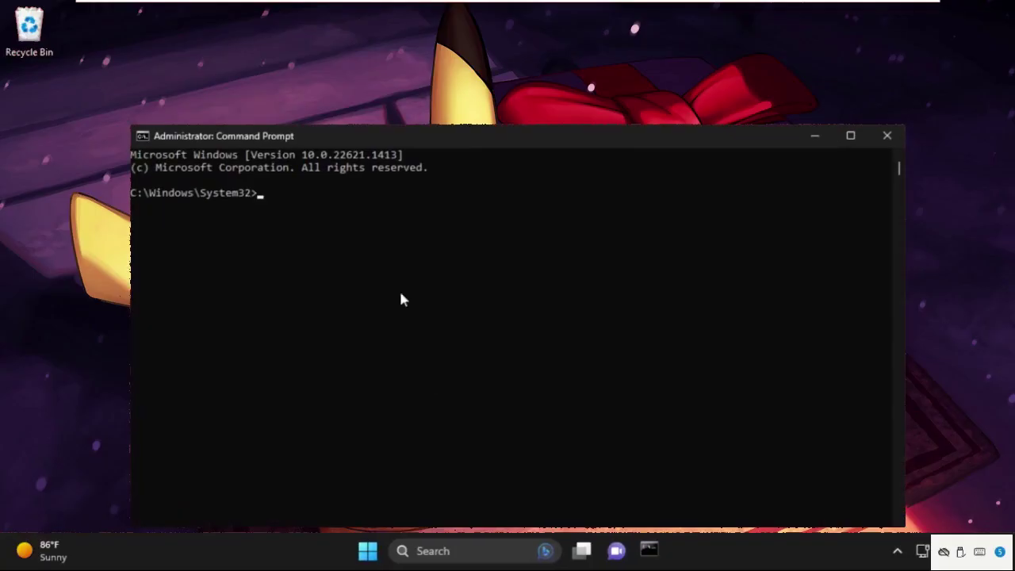
pyautogui.moveTo(404, 143); pyautogui.dragTo(408, 99)
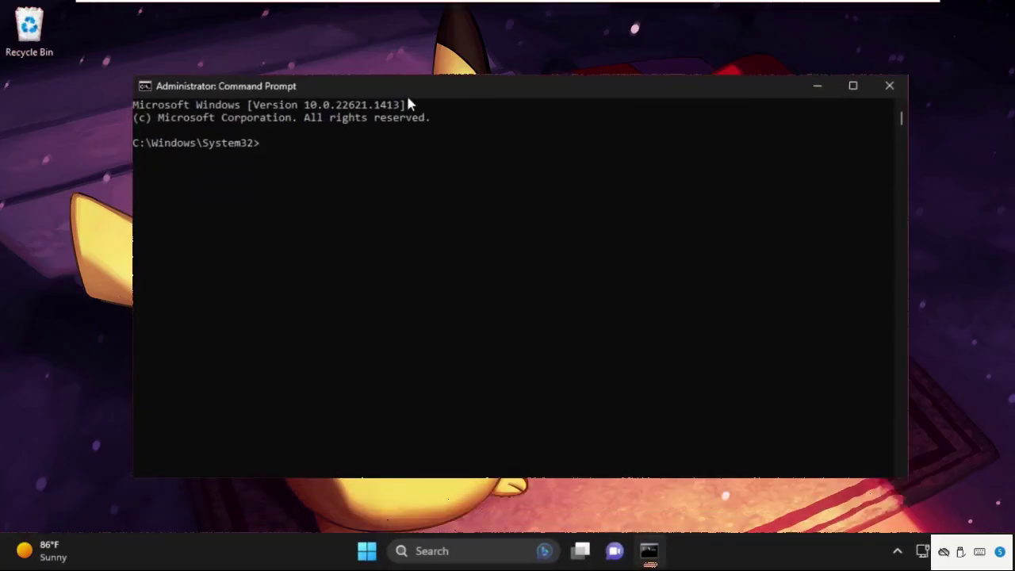
# Step: Run dism /online /cleanup-image /restorehealth, then exit the console
pyautogui.write('dism /online /c')
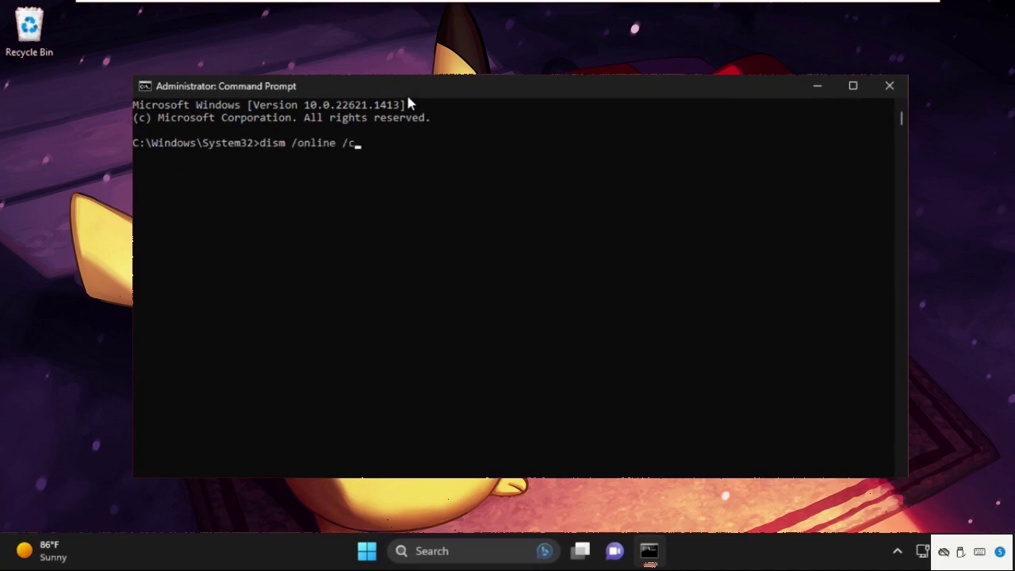
pyautogui.write('leanup-im')
pyautogui.write('age')
pyautogui.hotkey('alt', 'space')
pyautogui.click(457, 139)
pyautogui.write('rehealt')
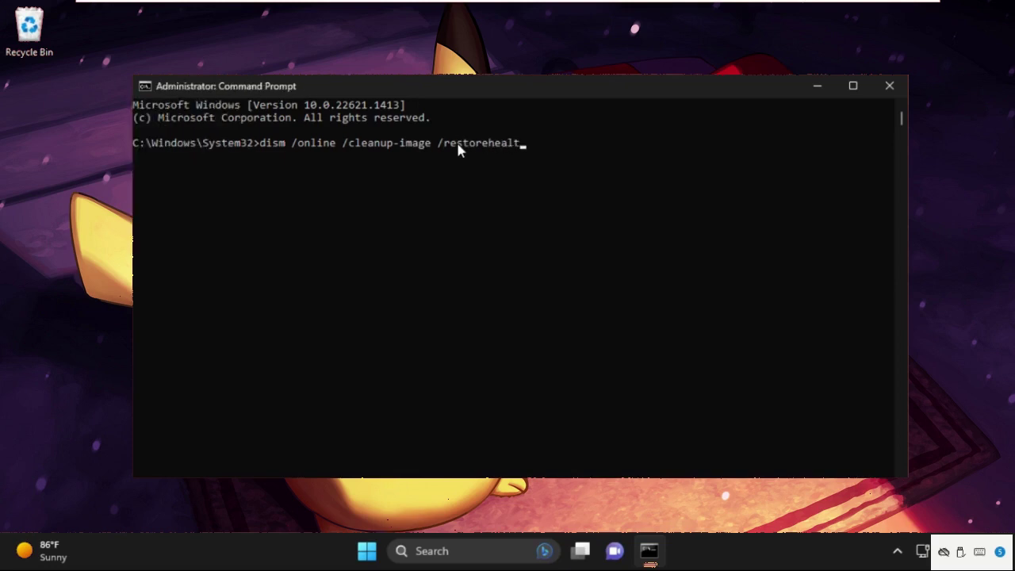
pyautogui.write('h')
pyautogui.press('Return')
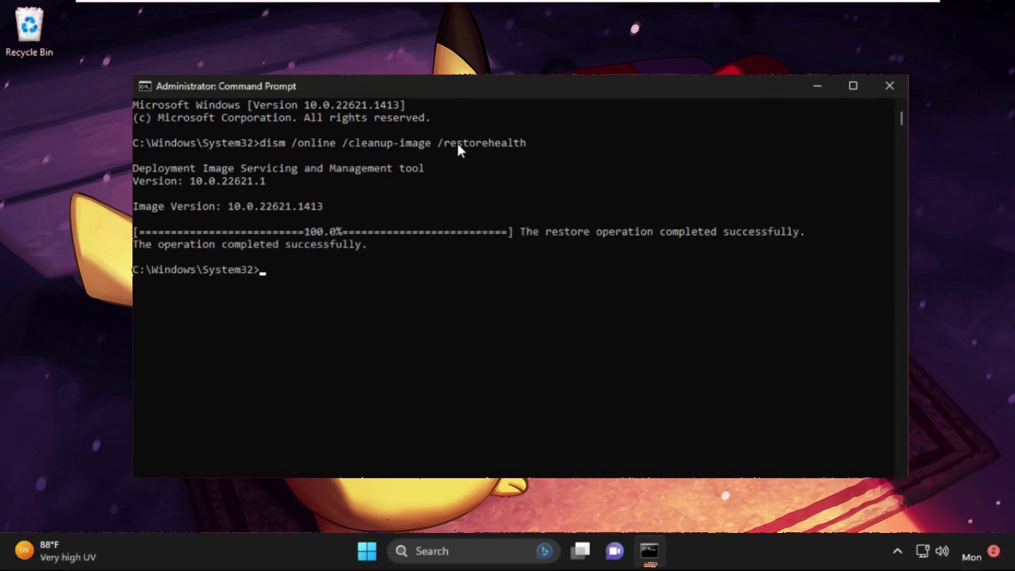
pyautogui.click(501, 405)
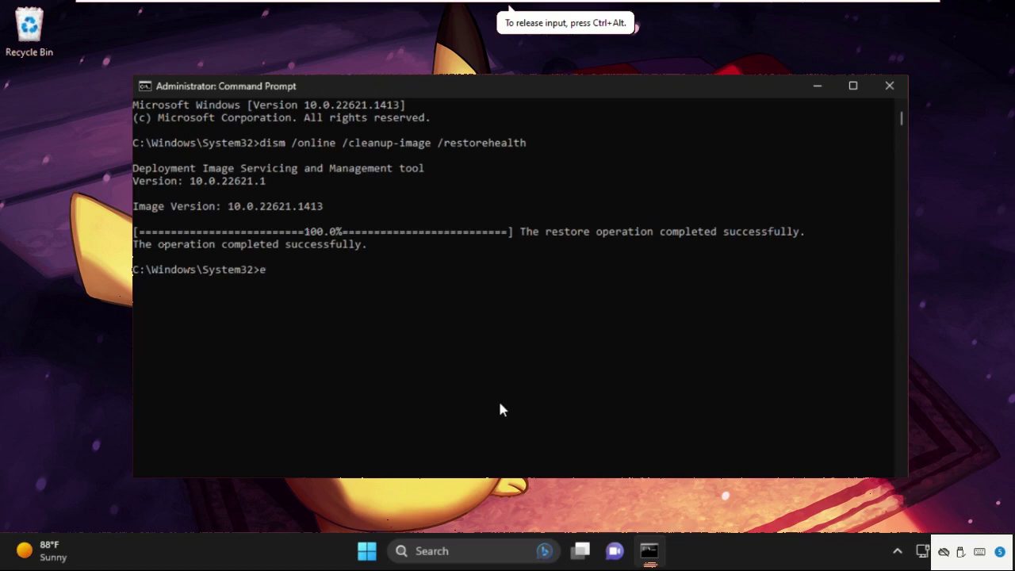
pyautogui.write('t')
pyautogui.press('Return')
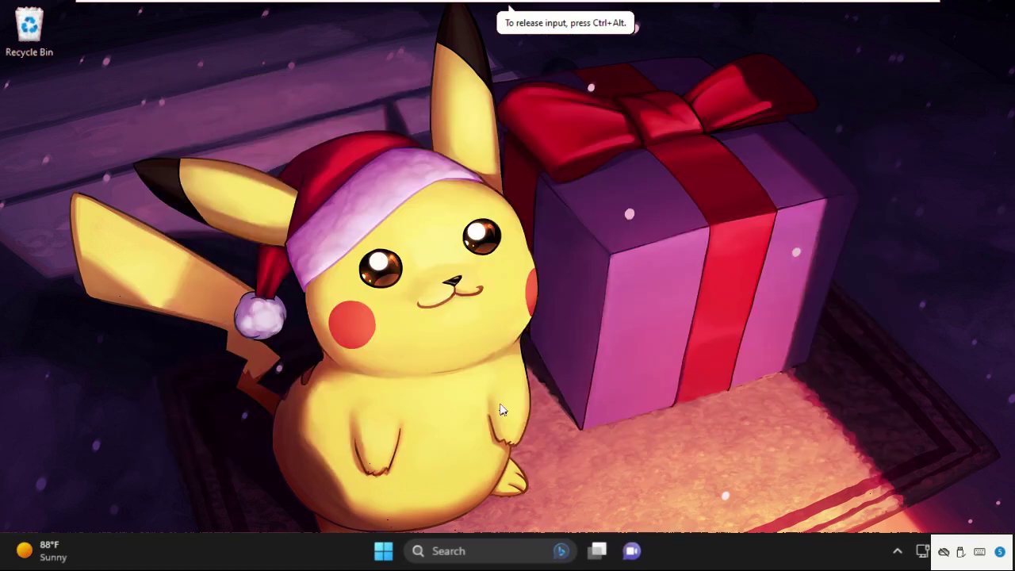
# Step: Launch Google Chrome from Windows search
pyautogui.click(463, 555)
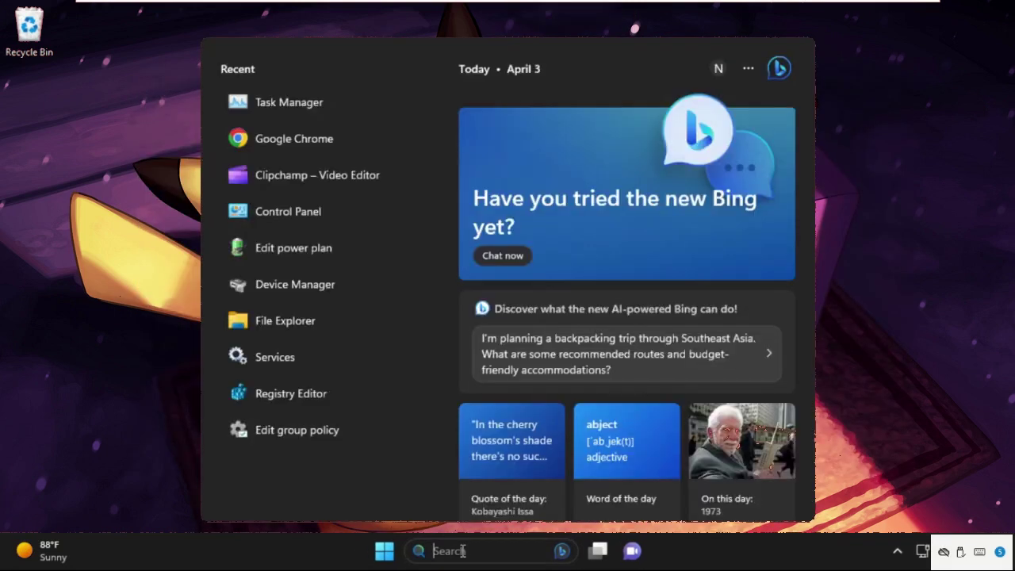
pyautogui.write('chrom')
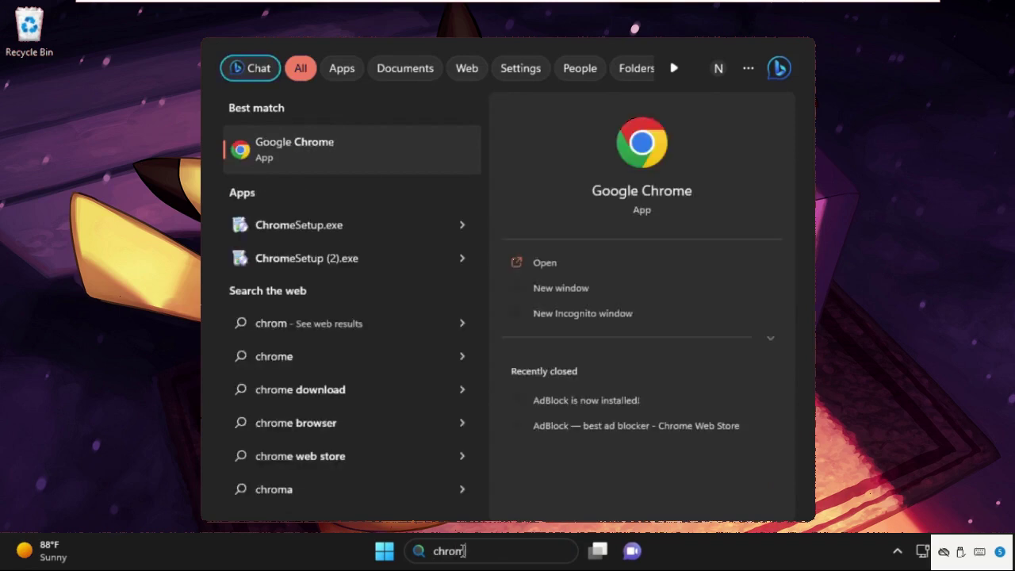
pyautogui.click(397, 156)
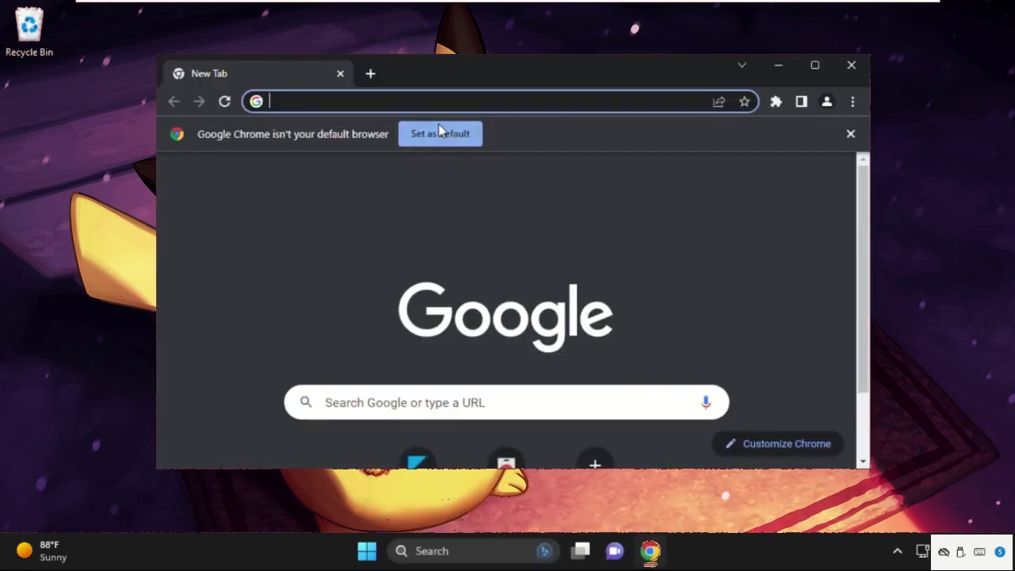
# Step: Search Google for 'dll files download' and open DLL-files.com
pyautogui.write('dll fil')
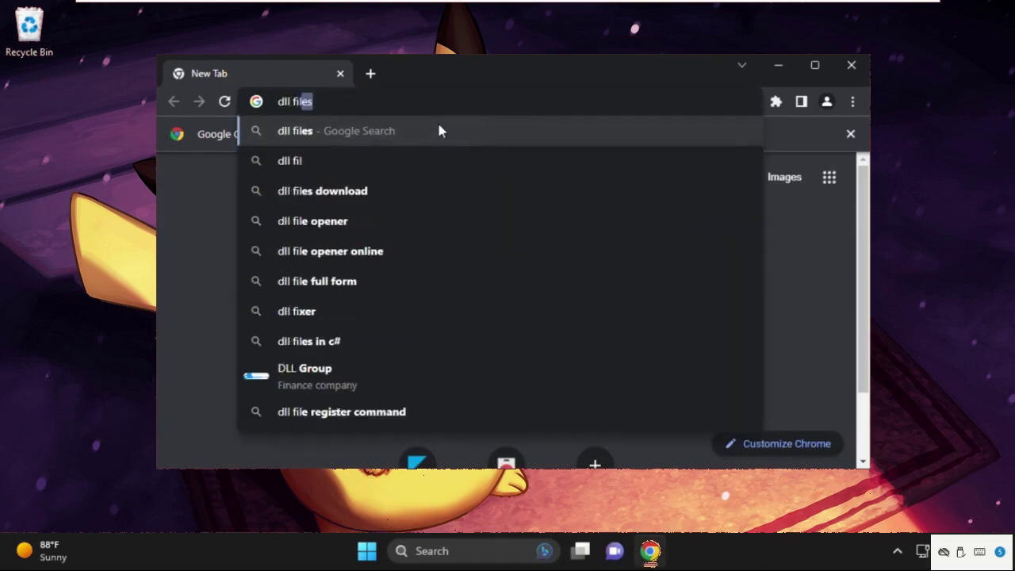
pyautogui.write('es')
pyautogui.press('Down')
pyautogui.press('Return')
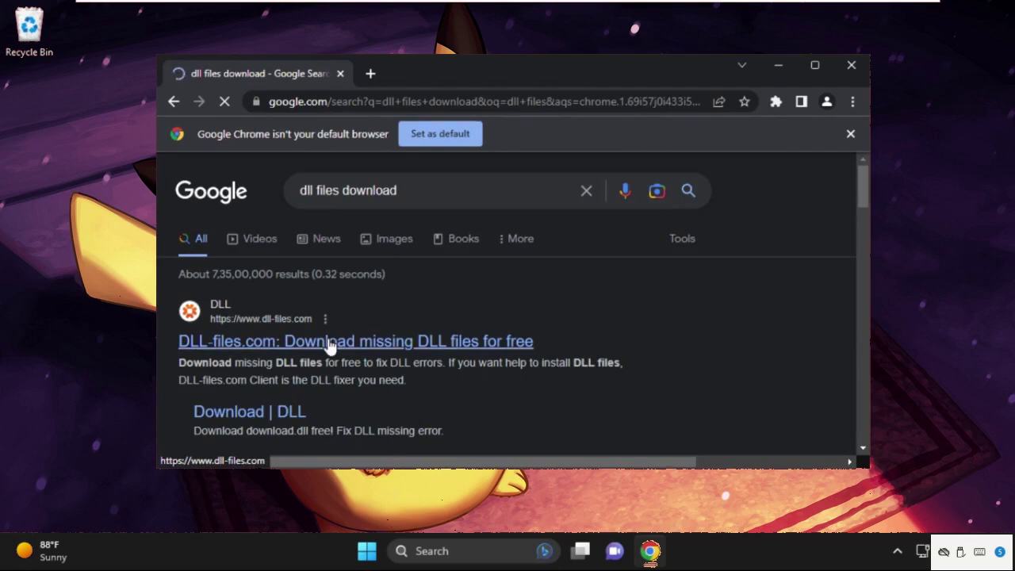
pyautogui.click(330, 341)
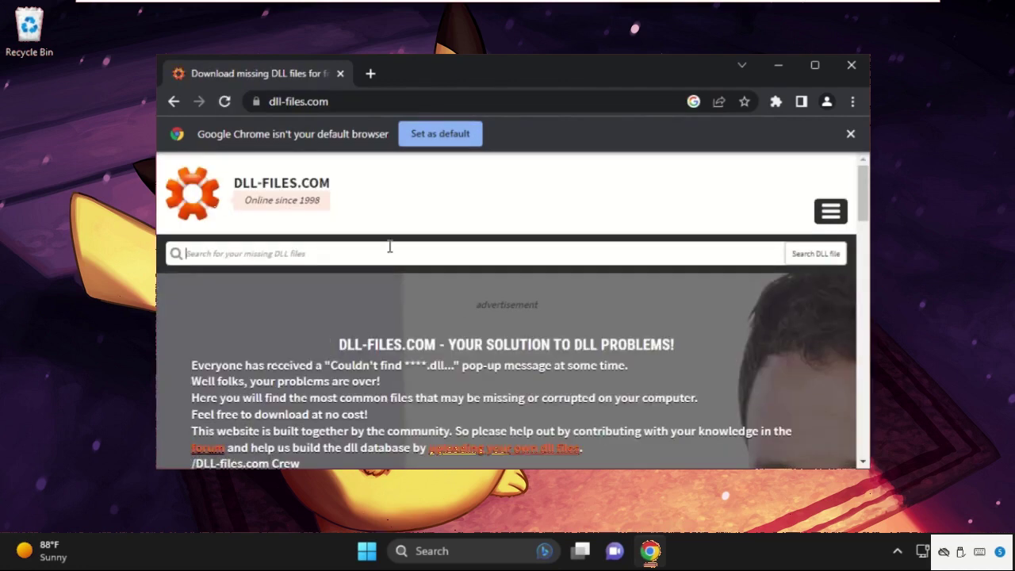
# Step: Search DLL-files.com for m2000twn.dll
pyautogui.write('ms')
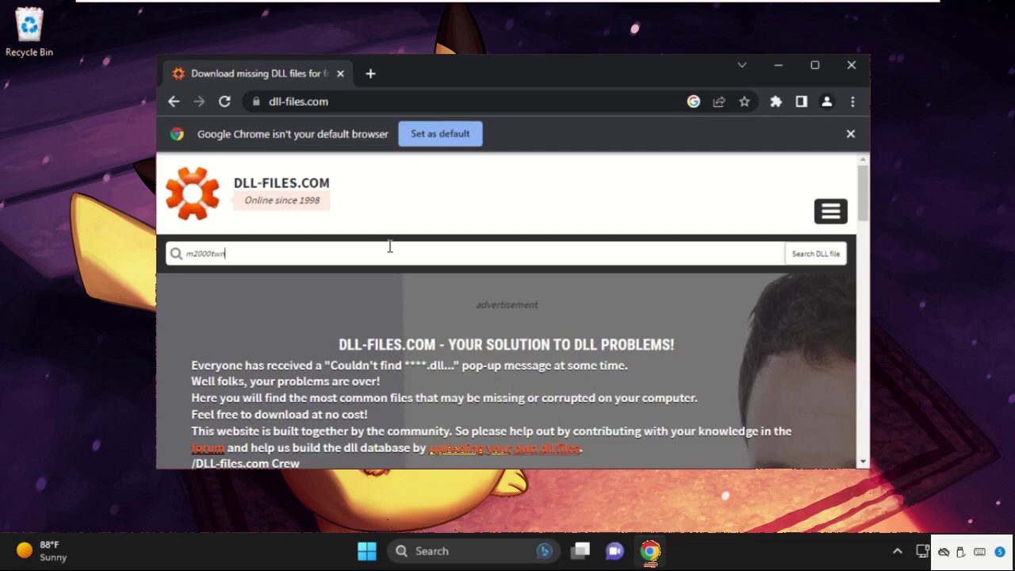
pyautogui.press('Return')
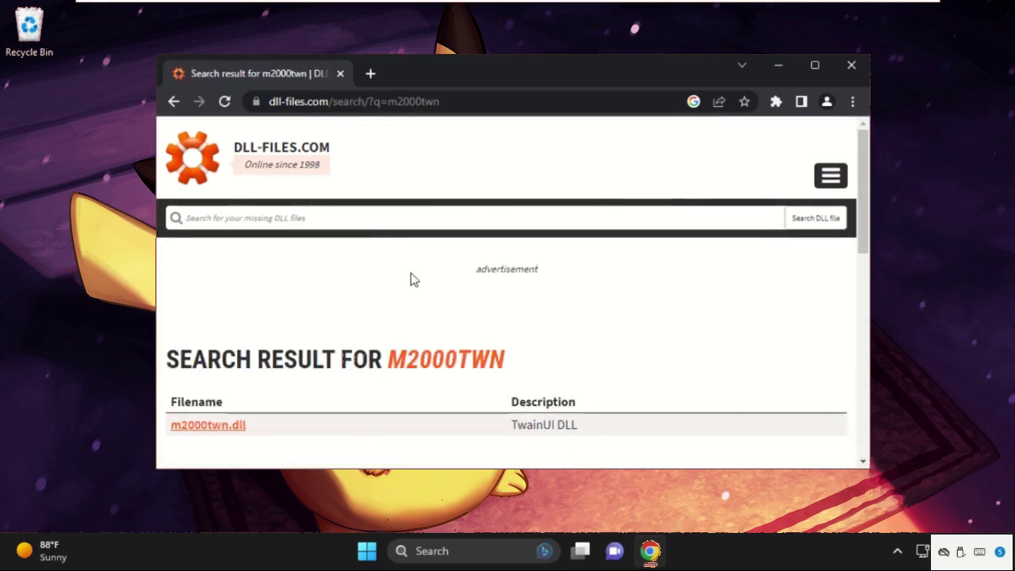
pyautogui.scroll(-2, 410, 277)
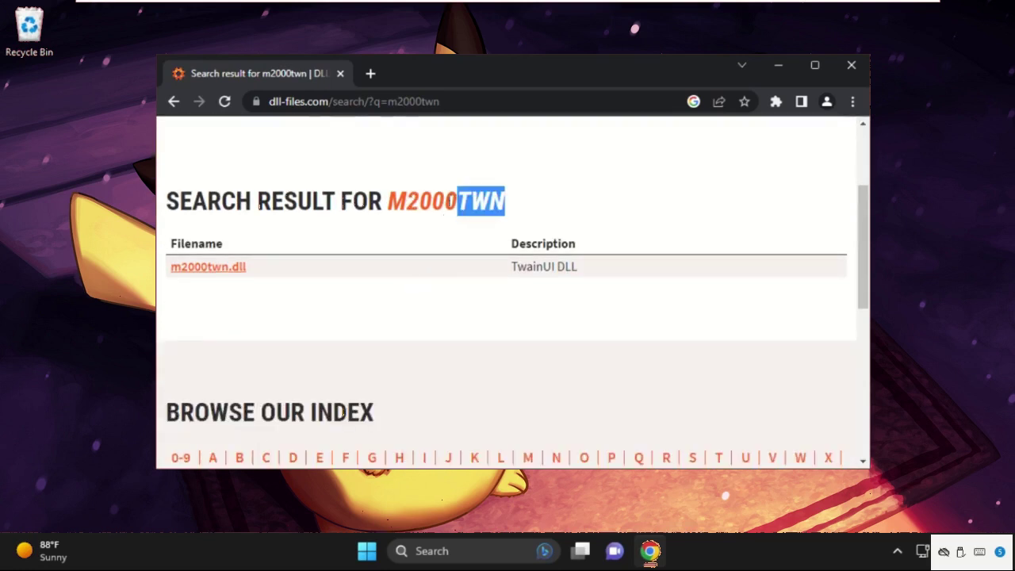
pyautogui.moveTo(505, 201); pyautogui.dragTo(384, 202)
pyautogui.click(498, 228)
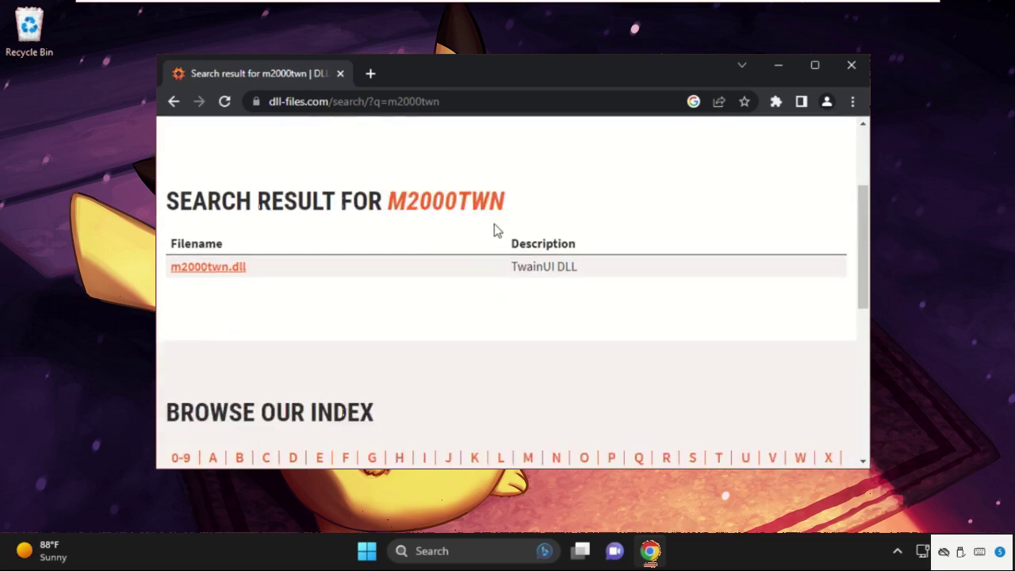
pyautogui.scroll(-3, 478, 219)
pyautogui.scroll(2, 357, 222)
# Step: Download the m2000twn.zip archive from the m2000twn.dll page
pyautogui.click(204, 192)
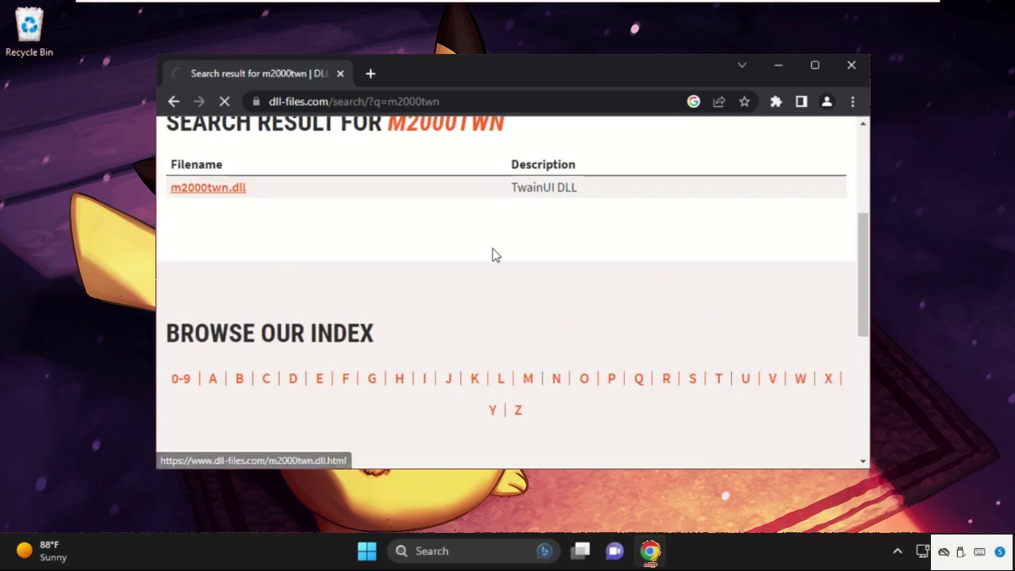
pyautogui.scroll(-3, 494, 250)
pyautogui.scroll(-4, 494, 252)
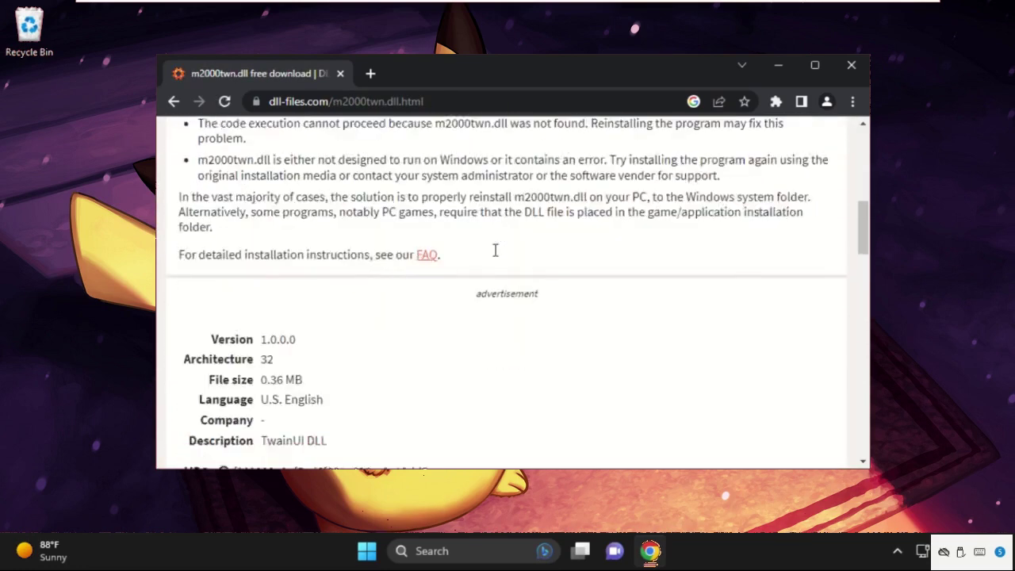
pyautogui.scroll(-1, 494, 252)
pyautogui.scroll(-2, 494, 252)
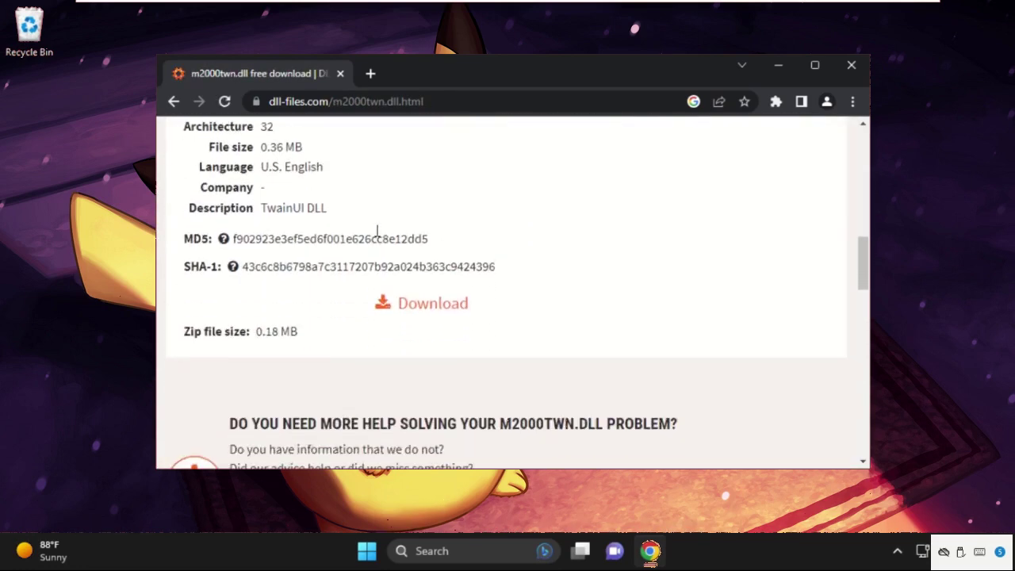
pyautogui.click(442, 306)
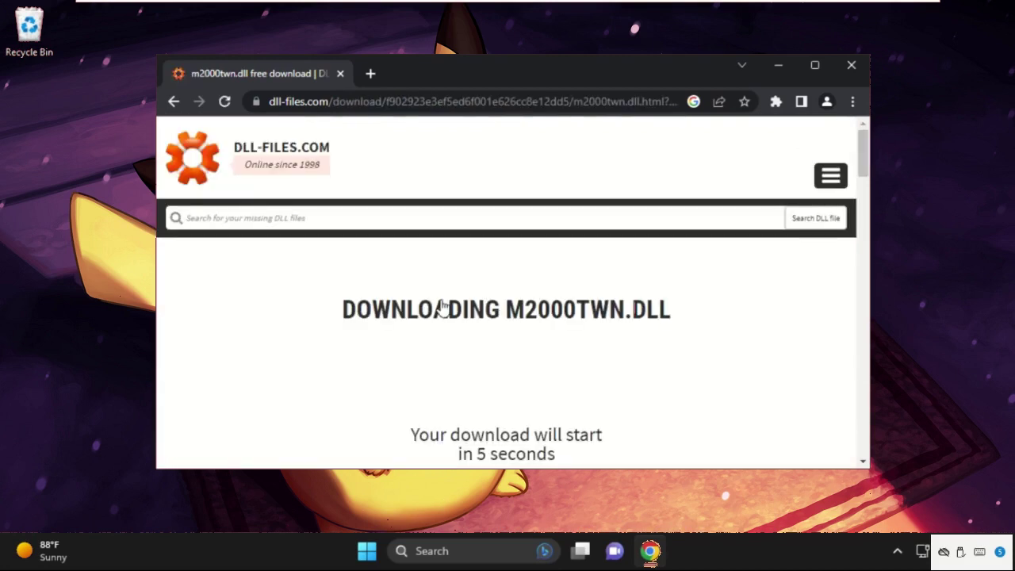
pyautogui.scroll(-1, 442, 305)
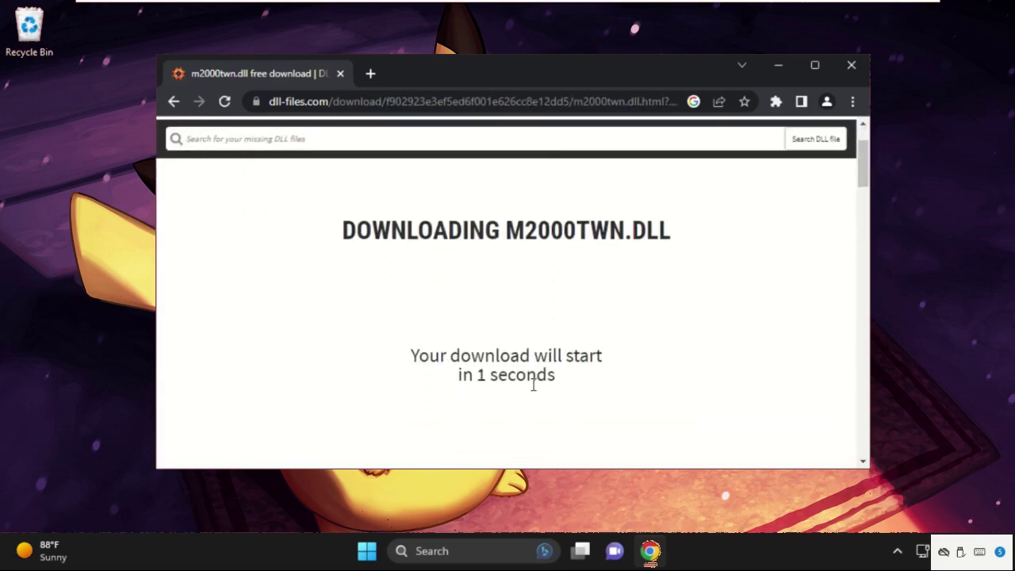
pyautogui.scroll(-1, 533, 384)
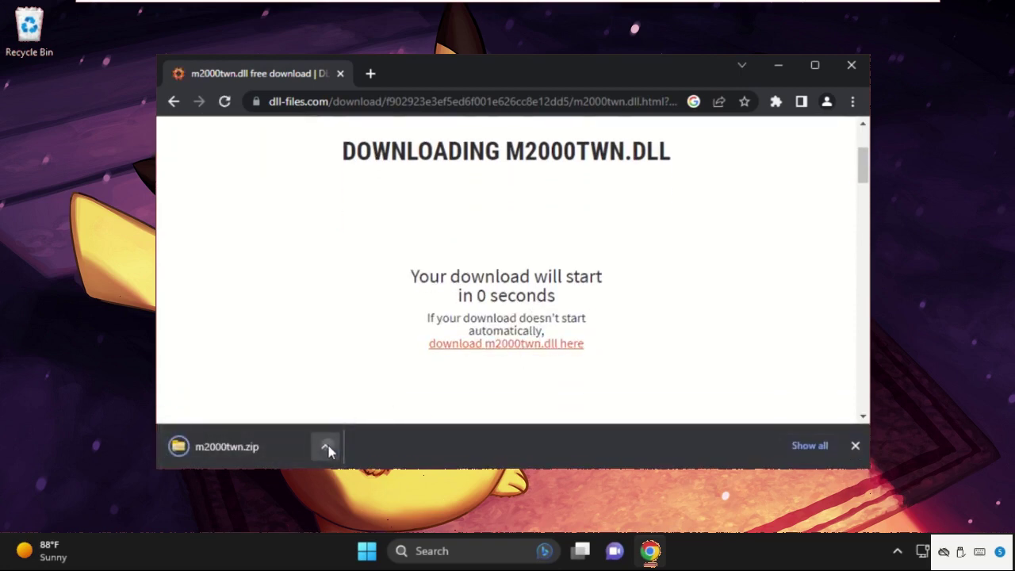
pyautogui.click(330, 450)
# Step: Show the m2000twn zip in Downloads, check its properties, then cut it
pyautogui.click(358, 391)
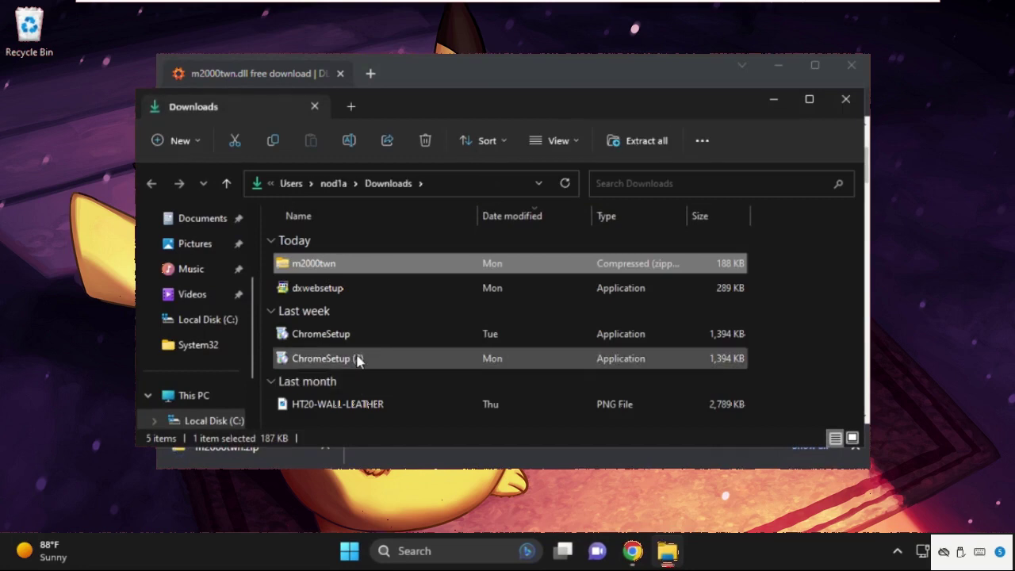
pyautogui.rightClick(338, 267)
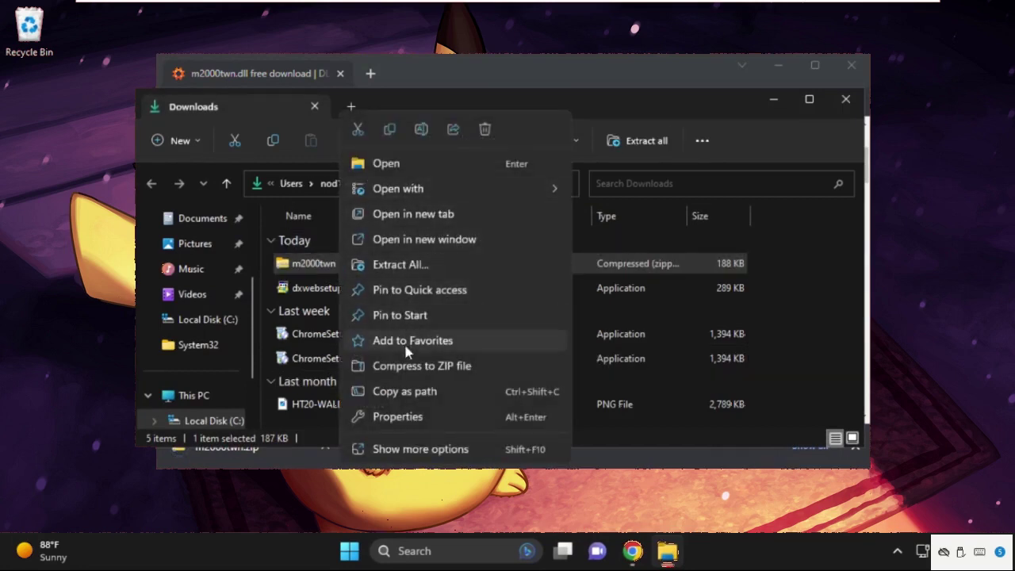
pyautogui.click(397, 418)
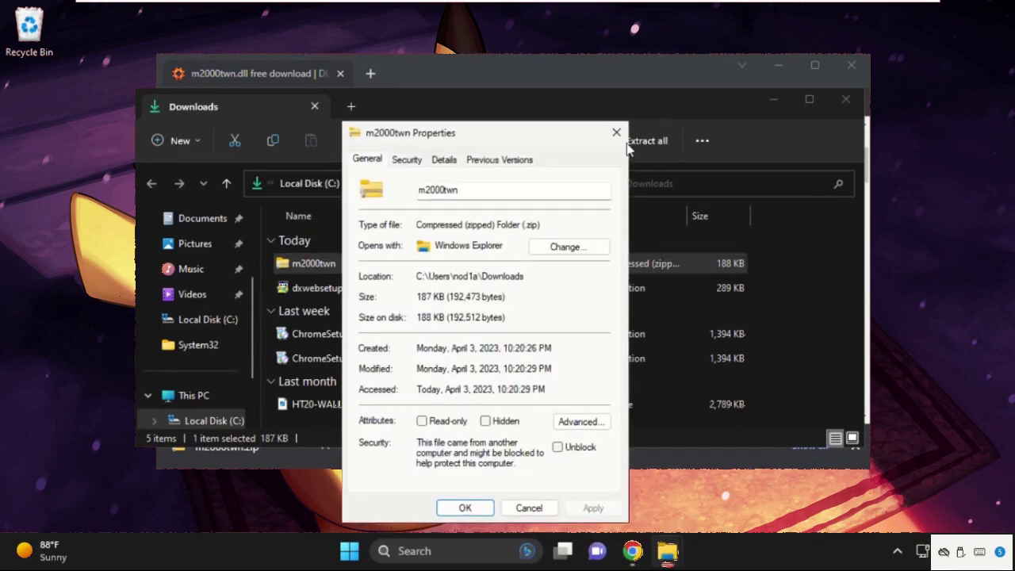
pyautogui.click(616, 133)
pyautogui.rightClick(341, 263)
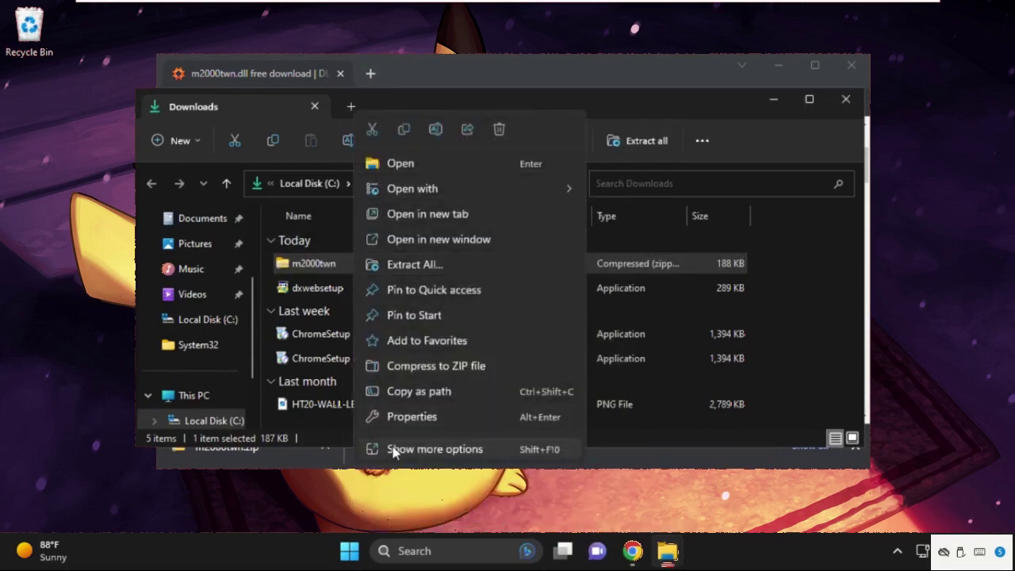
pyautogui.click(393, 450)
pyautogui.click(453, 334)
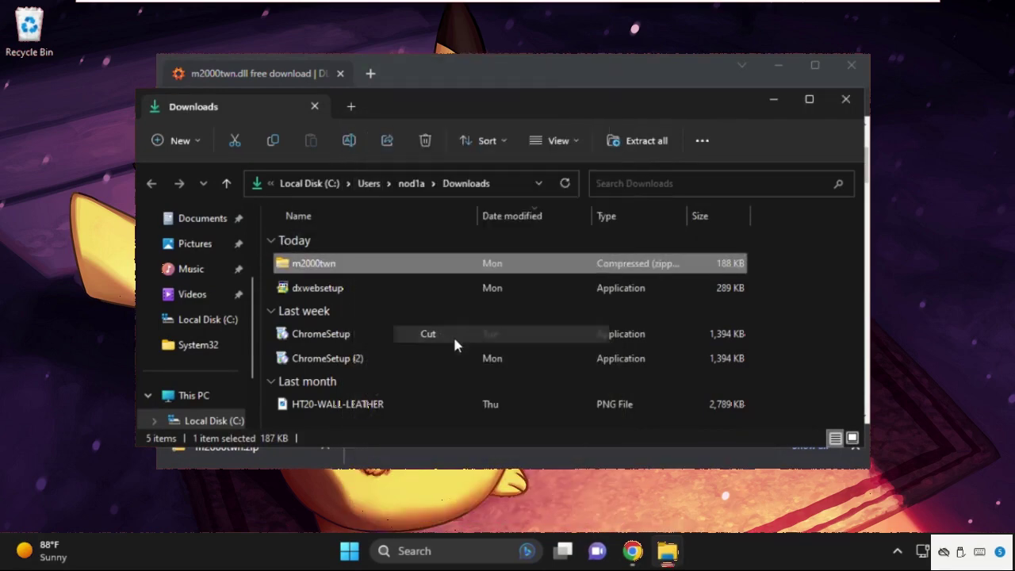
# Step: Close Explorer and Chrome, then paste the zip onto the desktop near its centre
pyautogui.click(846, 99)
pyautogui.click(852, 65)
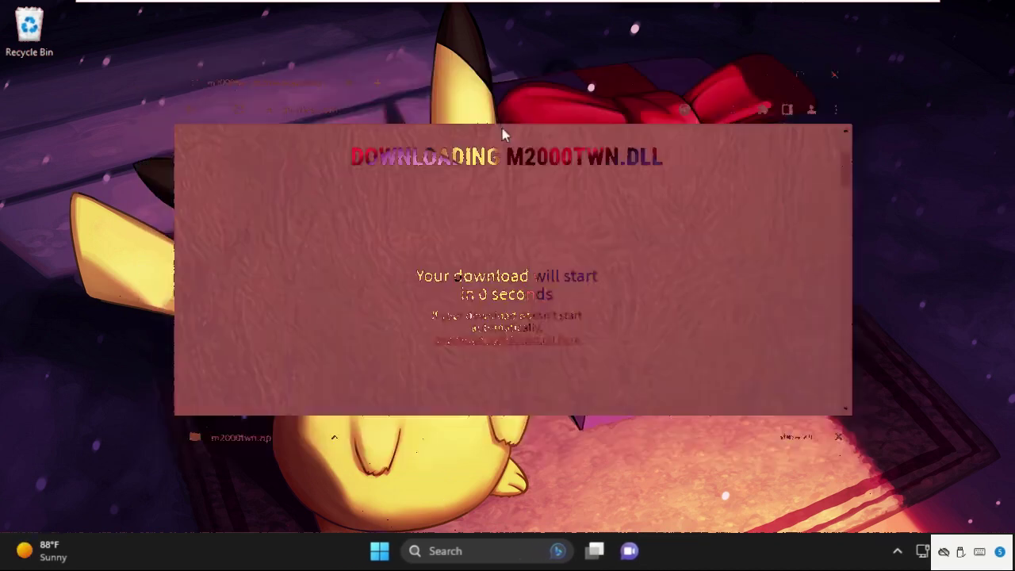
pyautogui.rightClick(363, 146)
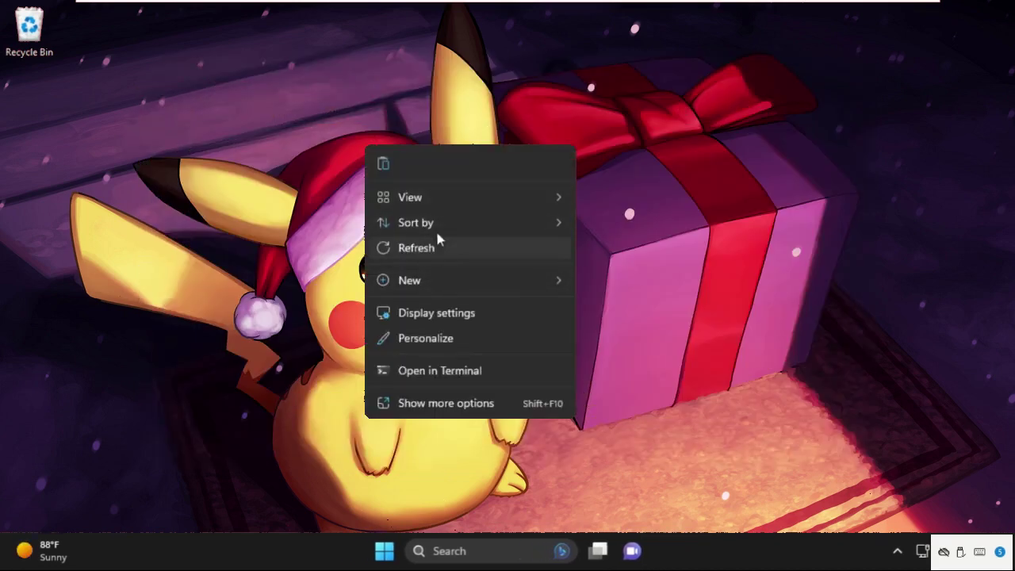
pyautogui.click(384, 164)
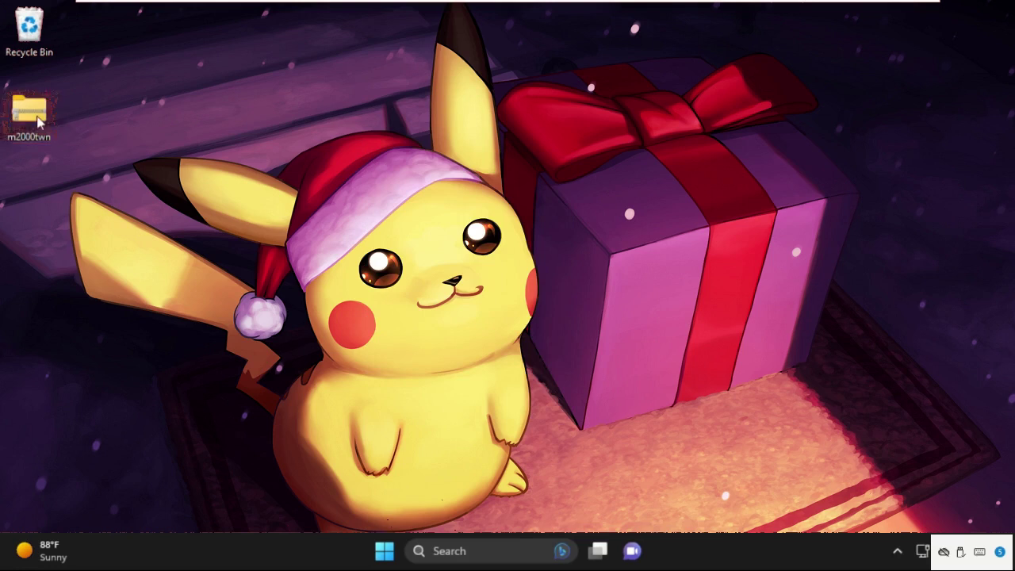
pyautogui.moveTo(29, 111); pyautogui.dragTo(386, 195)
pyautogui.click(487, 289)
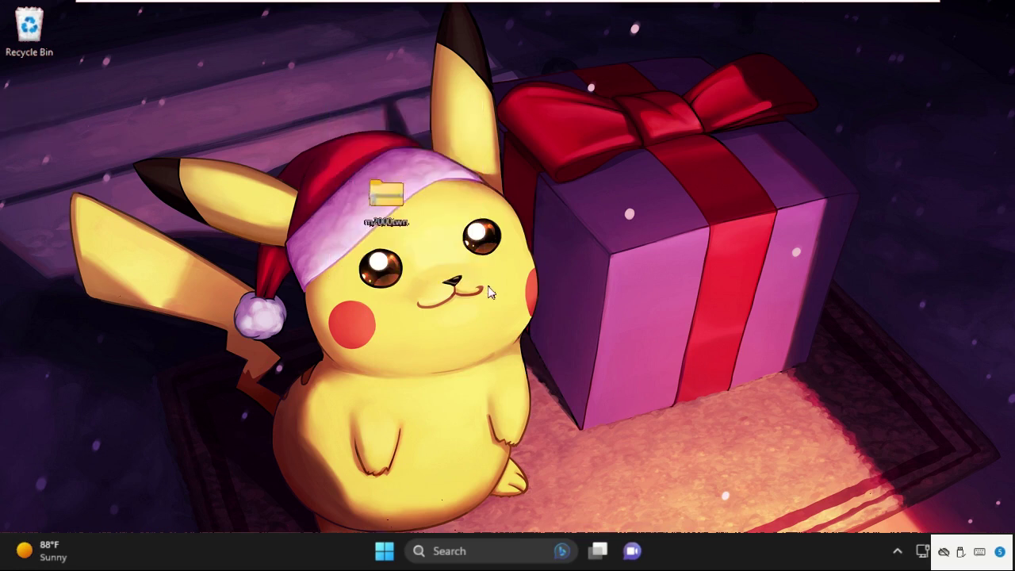
# Step: Enable 'Show hidden files, folders, and drives' in File Explorer's Folder Options View tab and apply it
pyautogui.click(478, 547)
pyautogui.write('file')
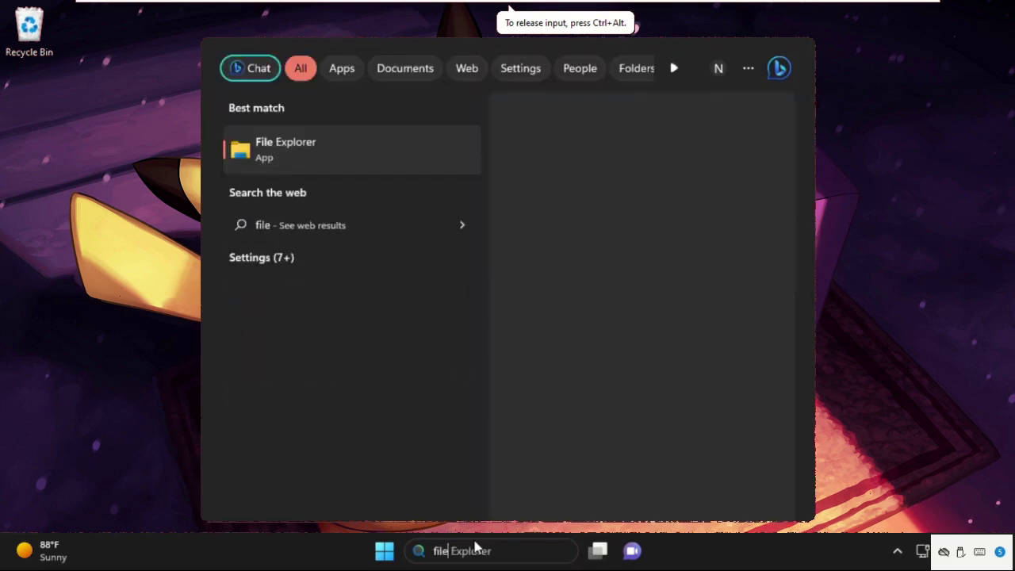
pyautogui.write(' ex')
pyautogui.click(356, 155)
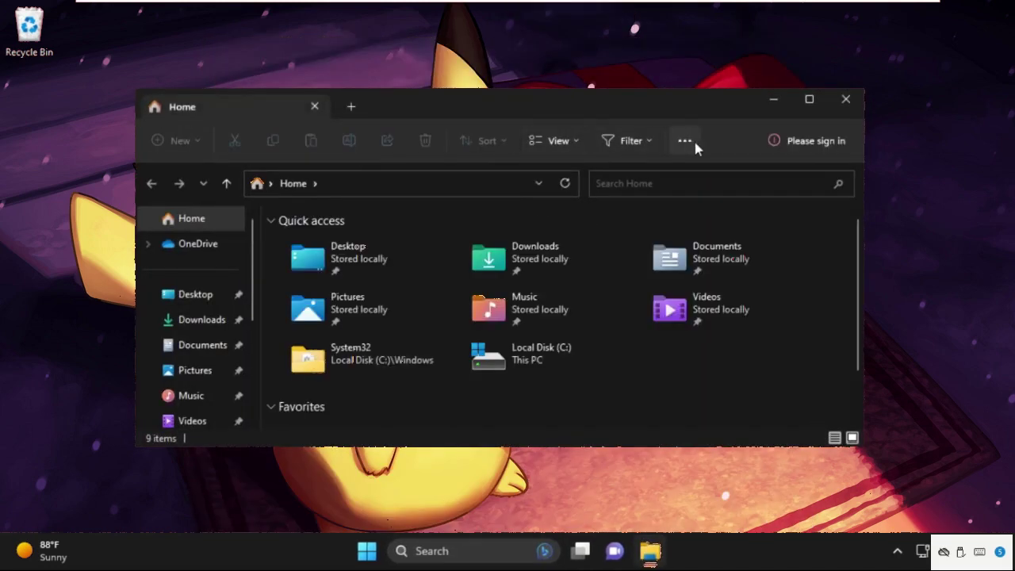
pyautogui.click(693, 141)
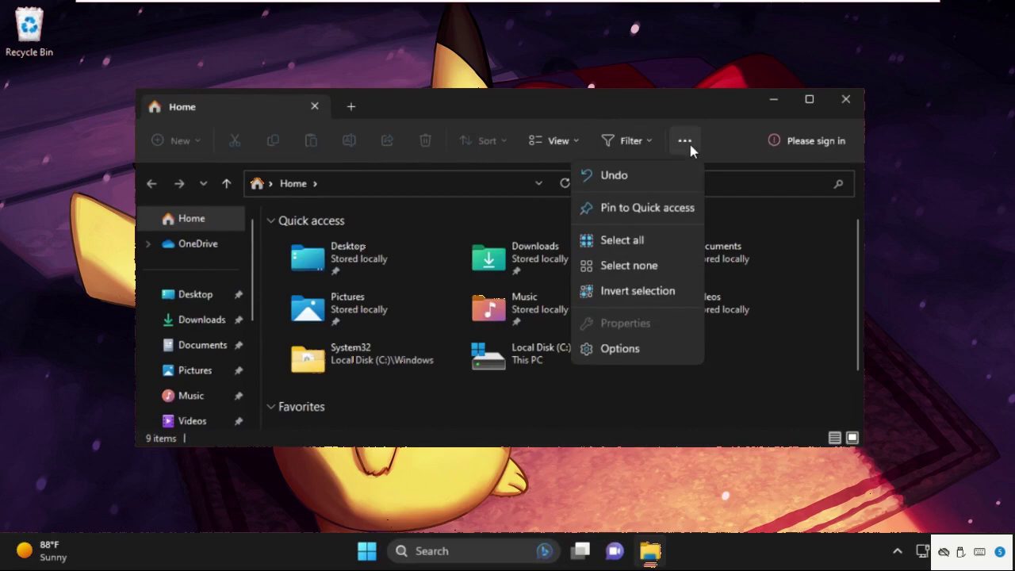
pyautogui.click(614, 348)
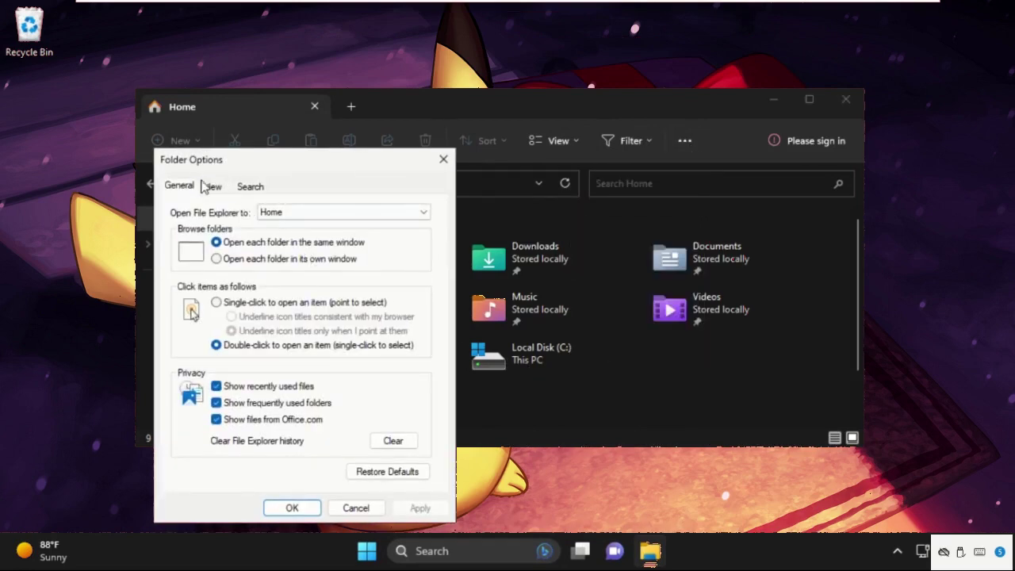
pyautogui.click(211, 188)
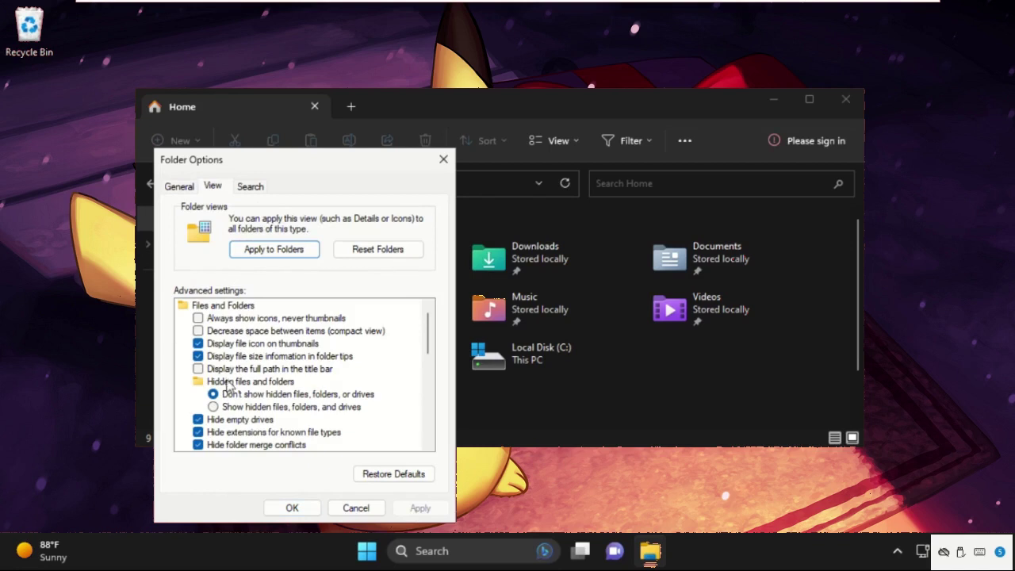
pyautogui.click(246, 408)
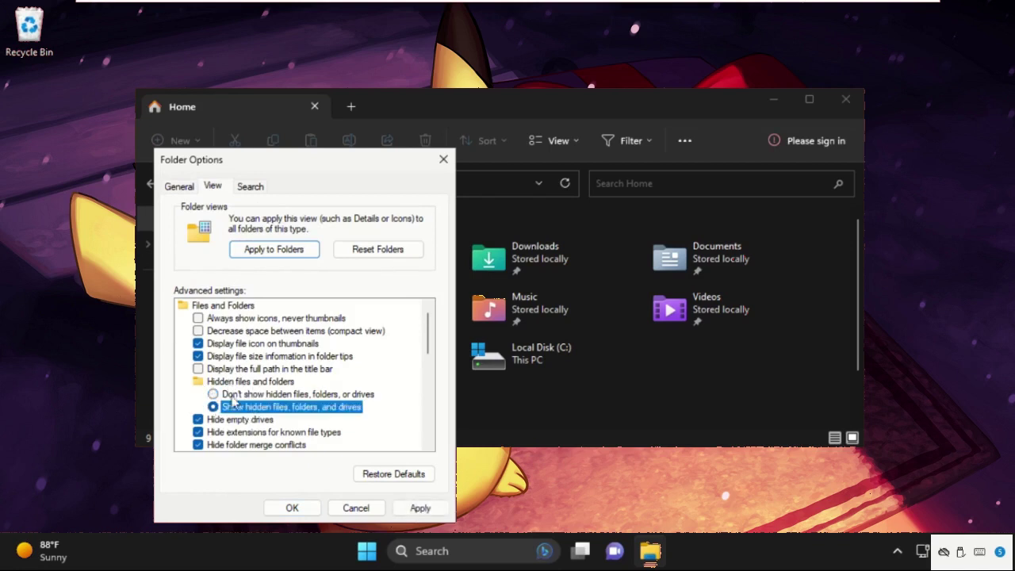
pyautogui.click(421, 508)
pyautogui.click(298, 508)
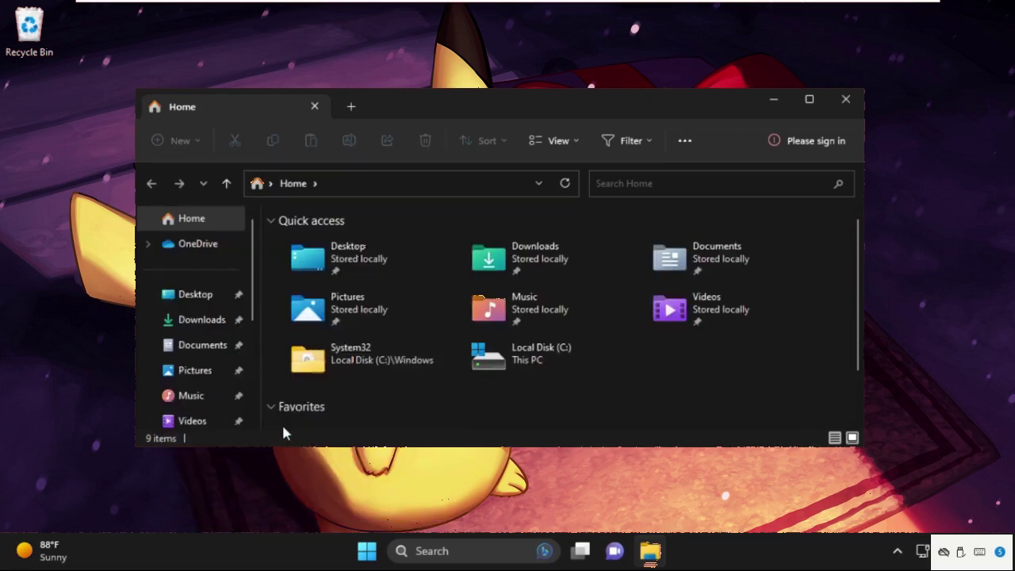
# Step: Extract the desktop m2000twn zip into a m2000twn folder on the desktop
pyautogui.click(786, 101)
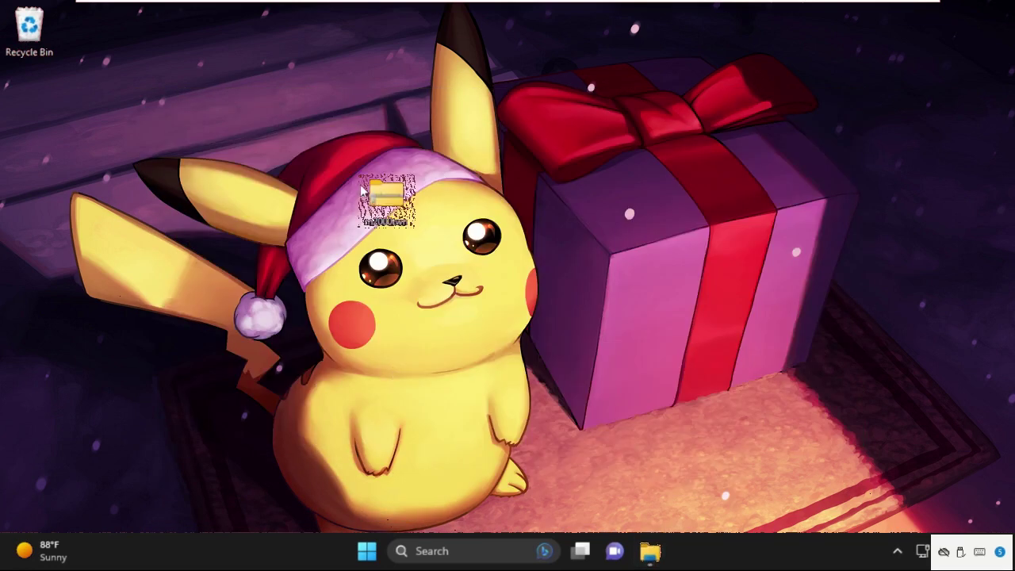
pyautogui.rightClick(381, 200)
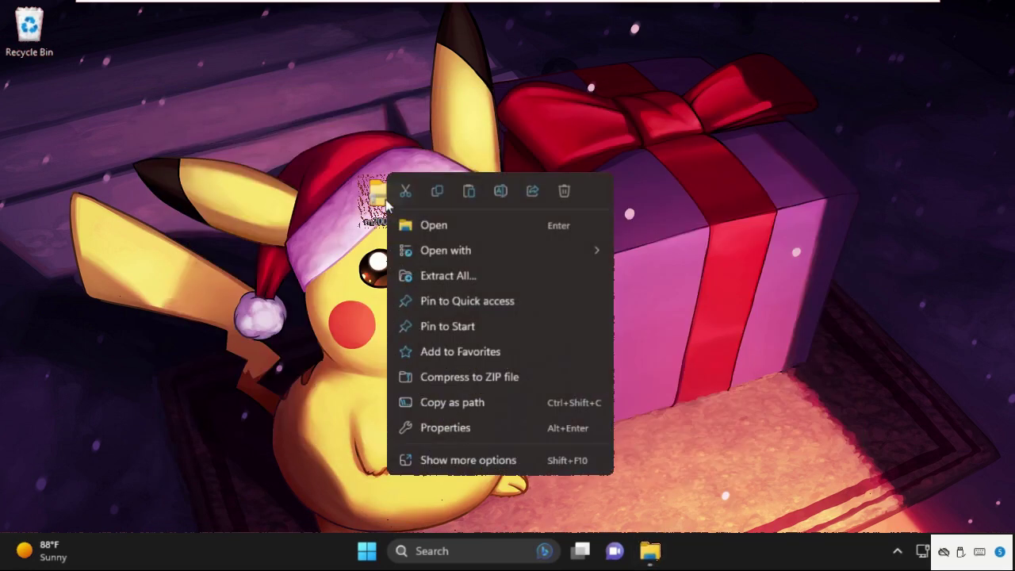
pyautogui.click(453, 276)
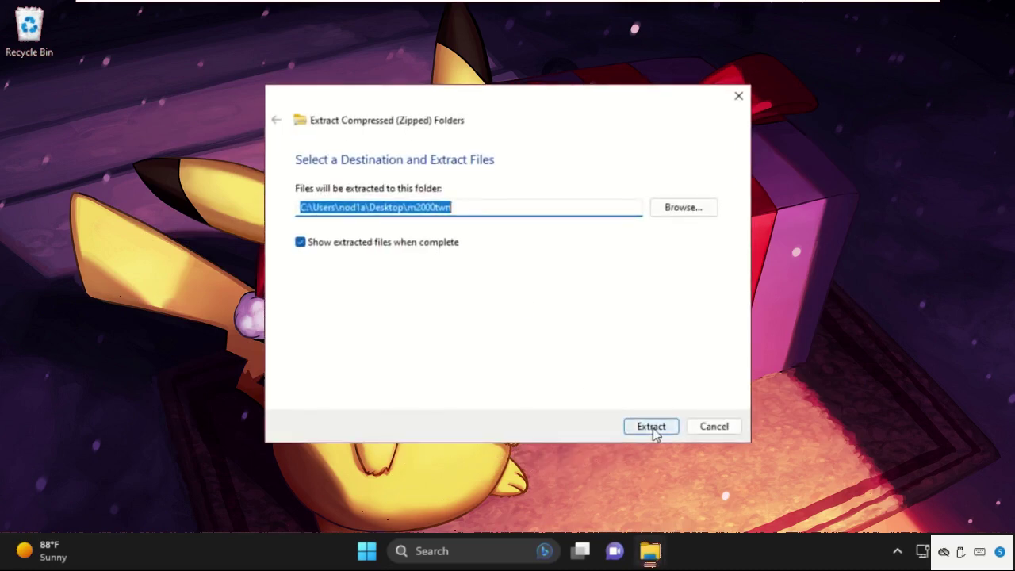
pyautogui.click(650, 429)
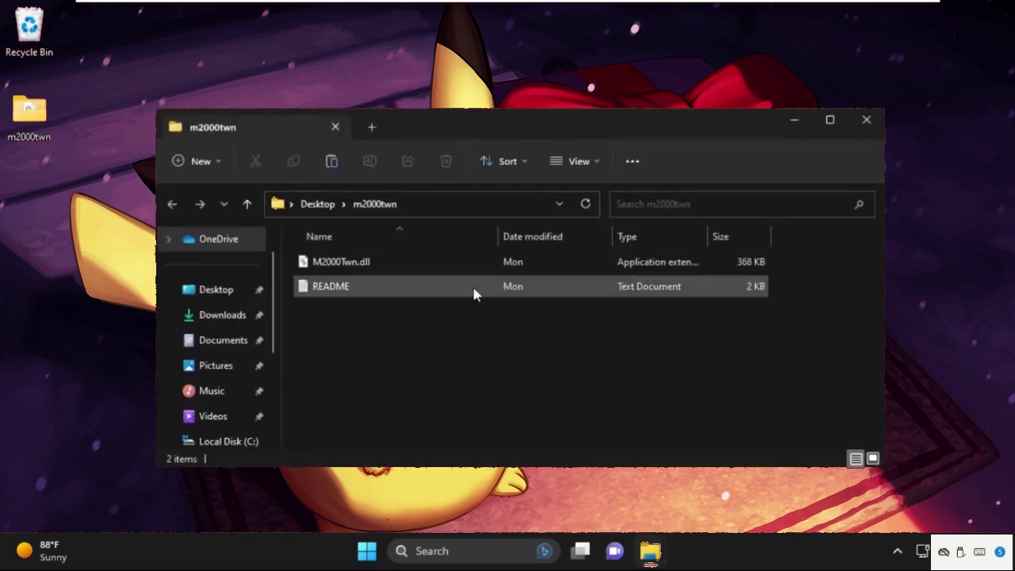
# Step: Move M2000Twn.dll from the extracted folder to the desktop centre and return to the Home Explorer window
pyautogui.moveTo(431, 265); pyautogui.dragTo(387, 248)
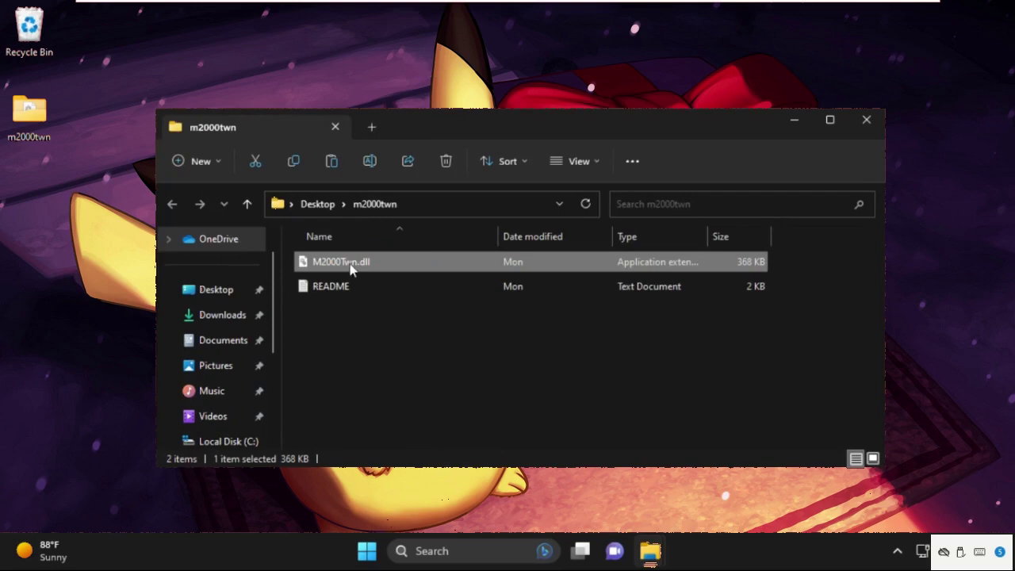
pyautogui.moveTo(351, 268); pyautogui.dragTo(456, 56)
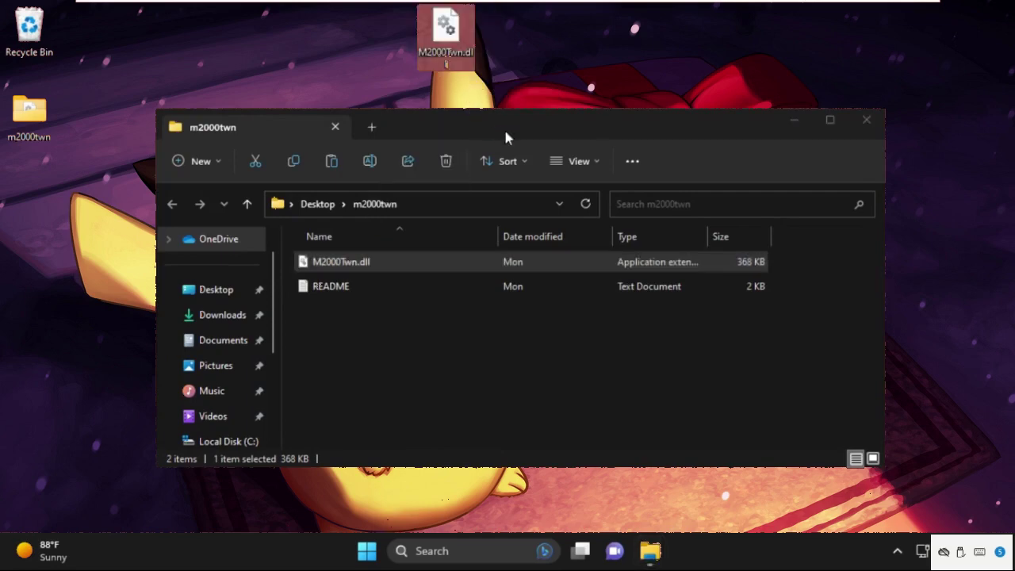
pyautogui.click(802, 118)
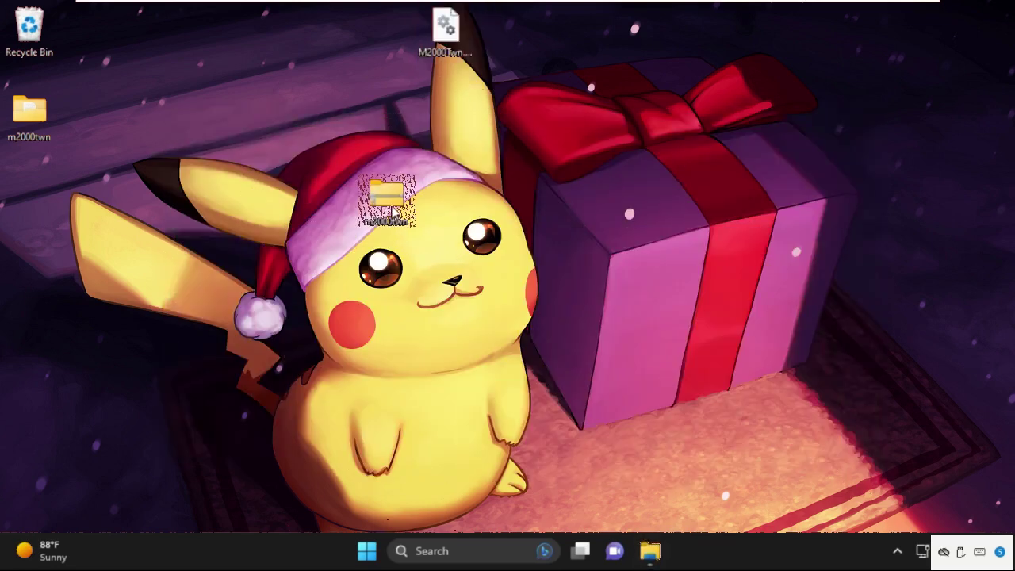
pyautogui.moveTo(445, 28); pyautogui.dragTo(386, 198)
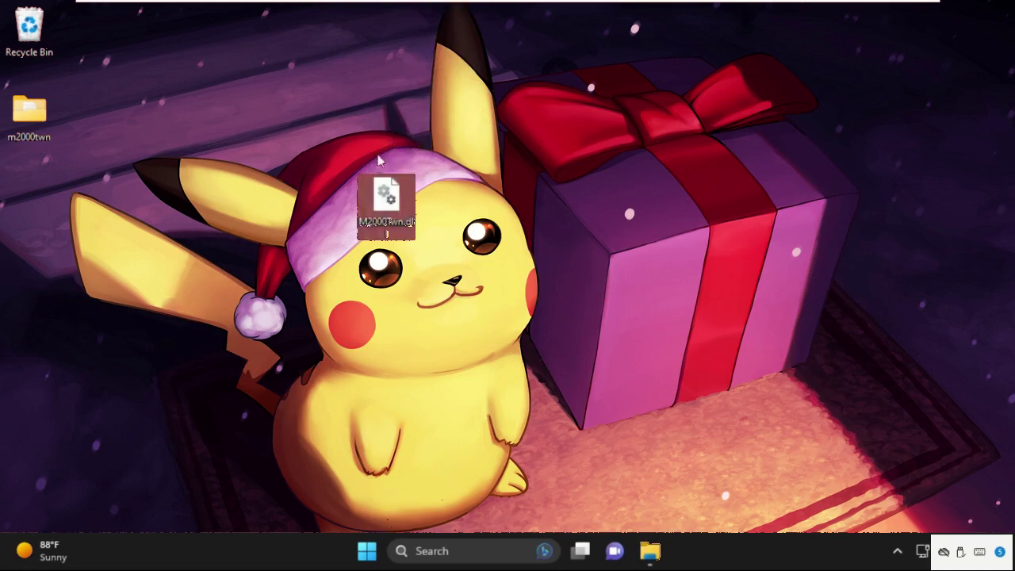
pyautogui.click(512, 221)
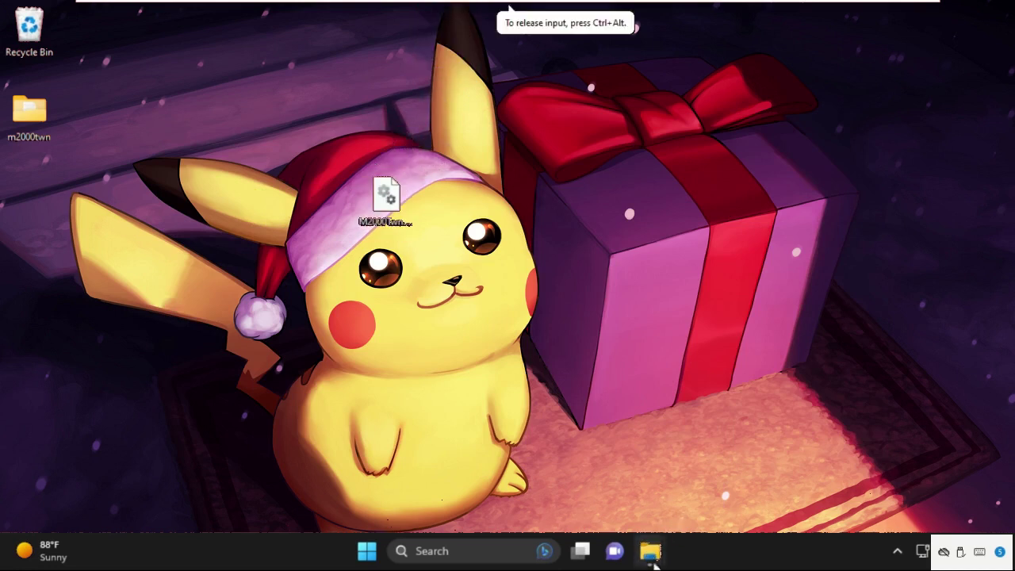
pyautogui.moveTo(650, 551)
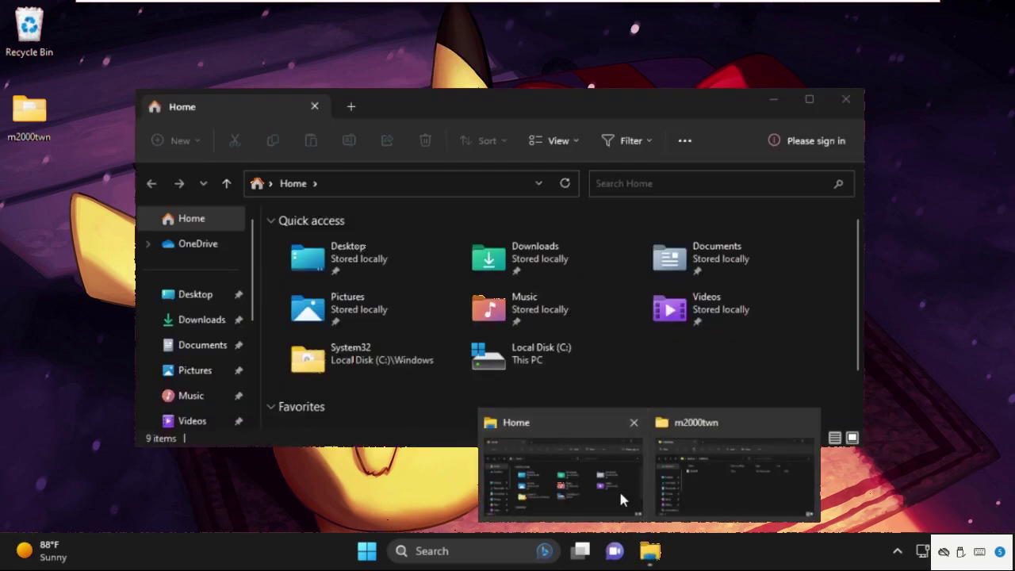
pyautogui.click(621, 497)
# Step: Navigate through This PC into Local Disk (C:)
pyautogui.scroll(-2, 193, 356)
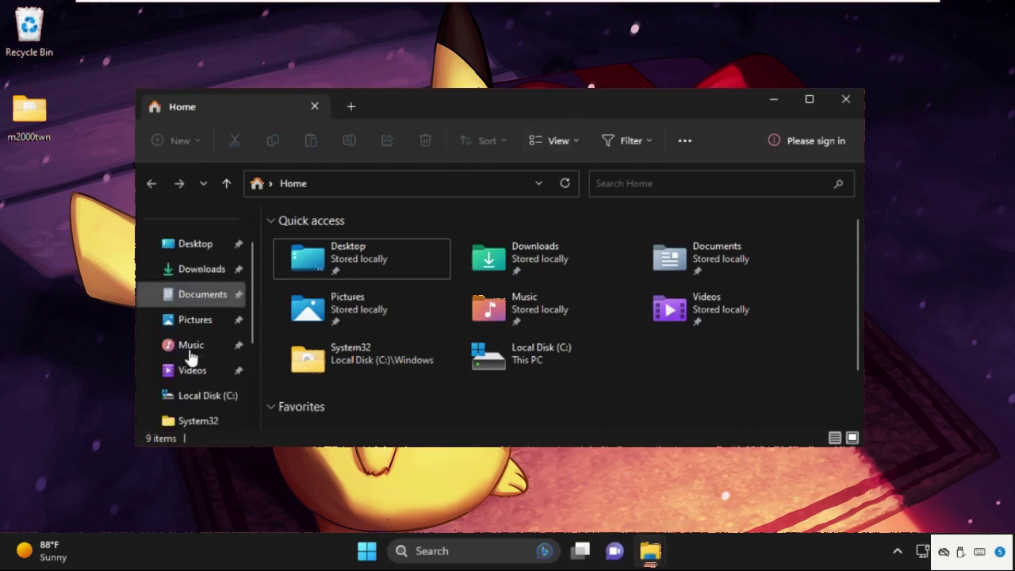
pyautogui.scroll(-2, 190, 368)
pyautogui.scroll(-1, 190, 367)
pyautogui.click(190, 393)
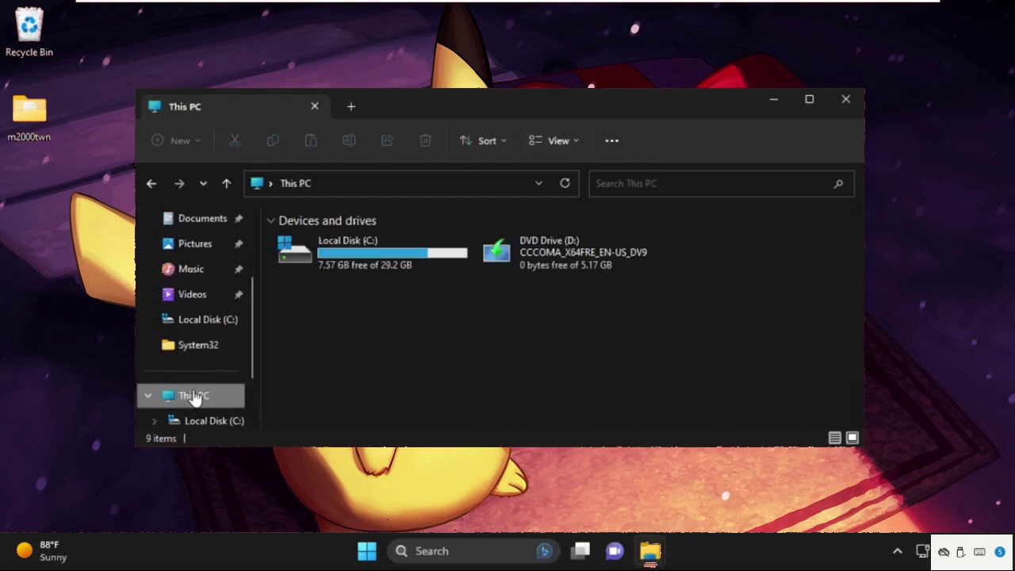
pyautogui.doubleClick(371, 248)
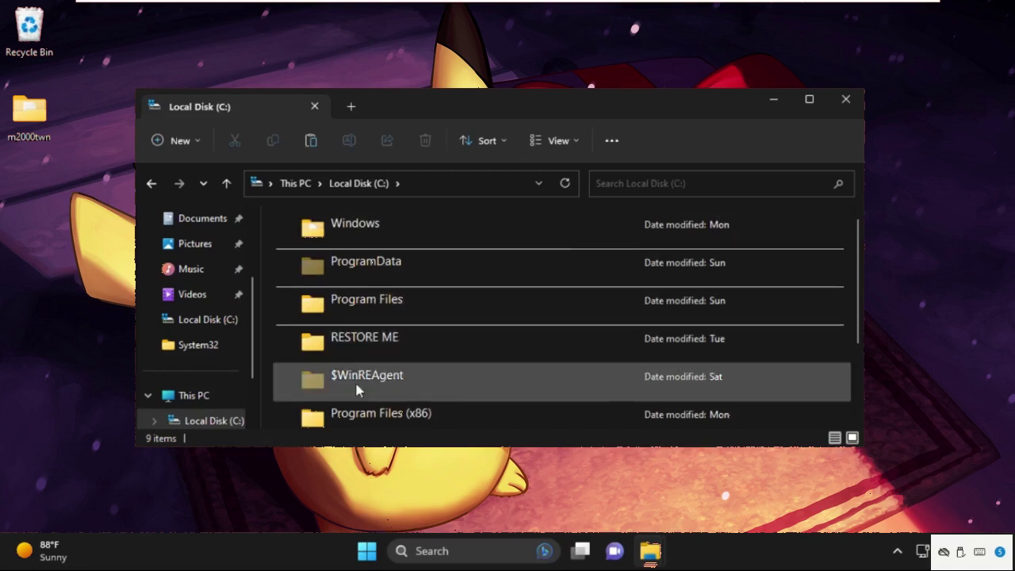
# Step: Open the Windows folder, jump to System32 by typing 'system32', and open it
pyautogui.scroll(-2, 357, 393)
pyautogui.scroll(2, 361, 369)
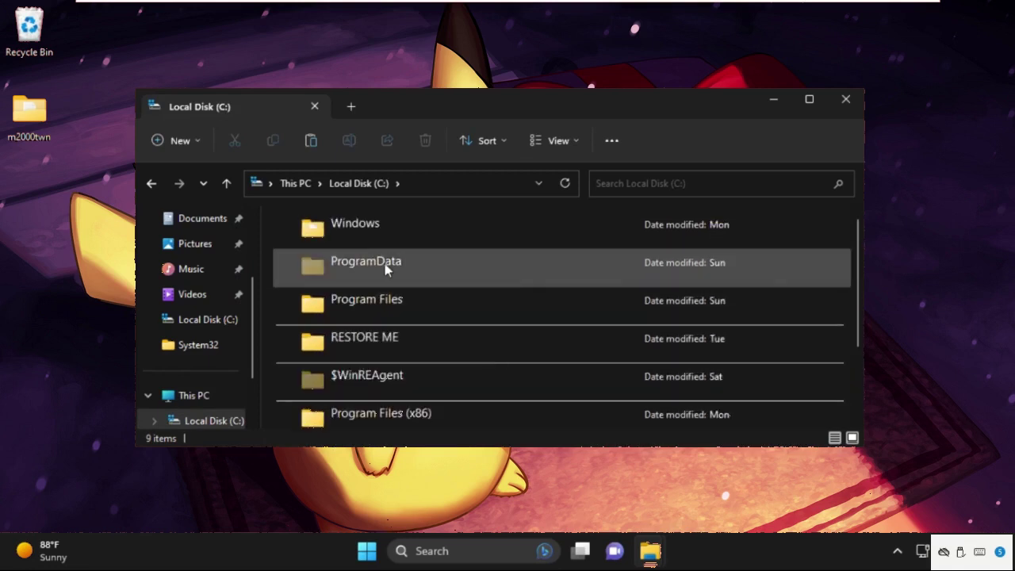
pyautogui.doubleClick(394, 225)
pyautogui.click(357, 315)
pyautogui.scroll(-20, 358, 317)
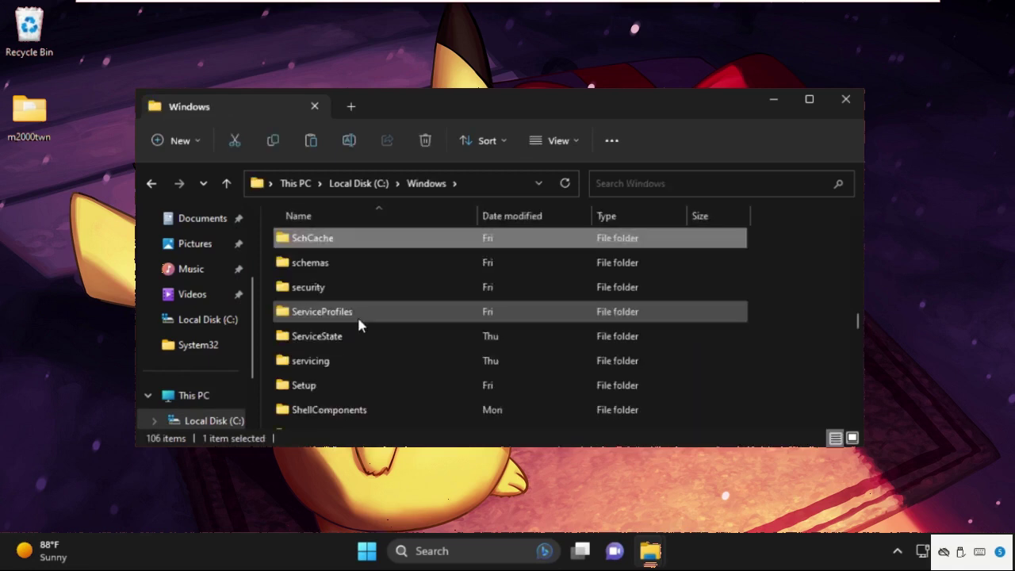
pyautogui.scroll(-7, 357, 317)
pyautogui.scroll(-1, 359, 321)
pyautogui.write('system32')
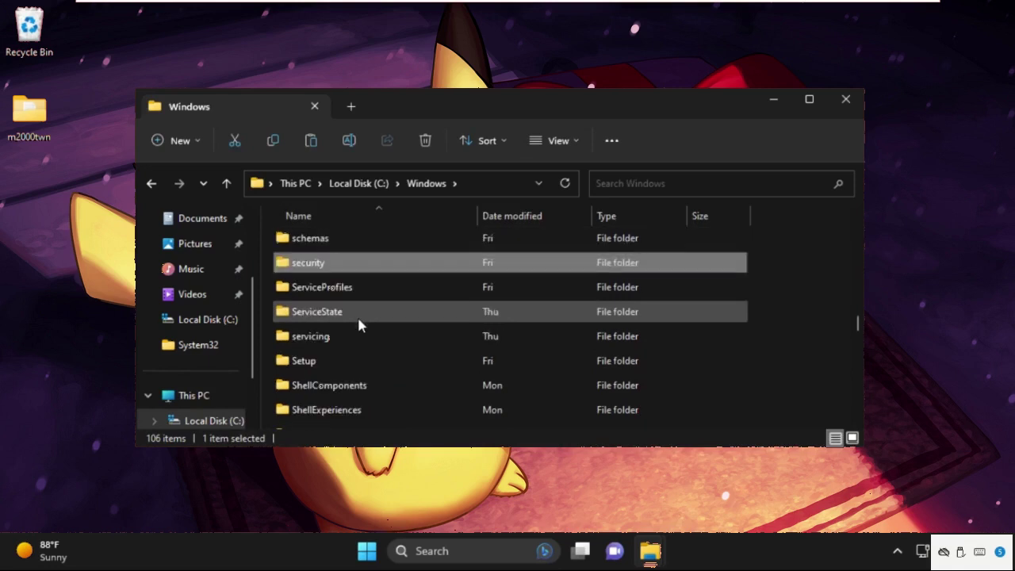
pyautogui.doubleClick(354, 344)
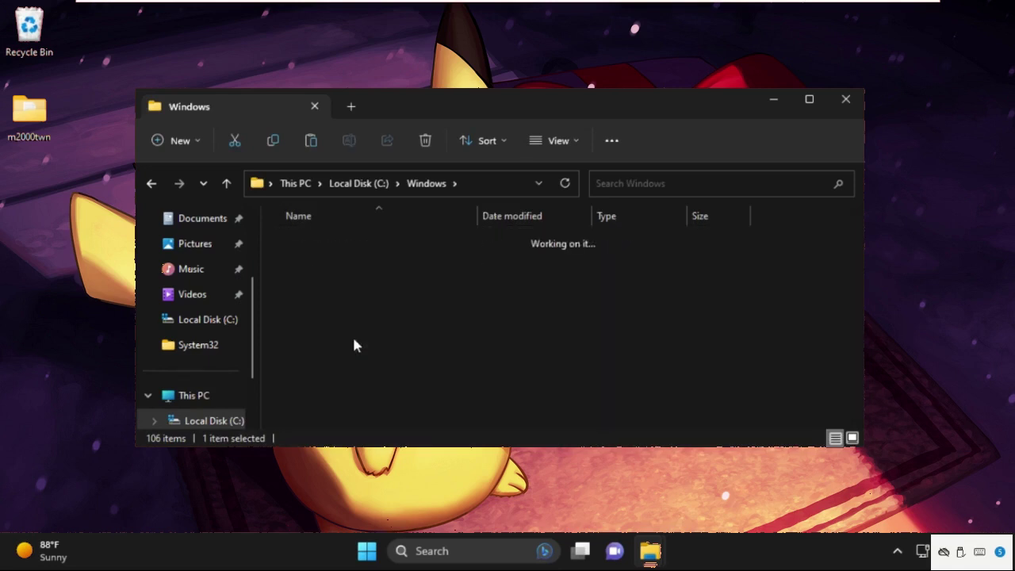
pyautogui.moveTo(429, 116)
pyautogui.mouseDown()
pyautogui.moveTo(472, 179)
pyautogui.moveTo(553, 231)
pyautogui.moveTo(666, 196)
pyautogui.moveTo(692, 167)
pyautogui.moveTo(356, 173)
pyautogui.mouseUp()
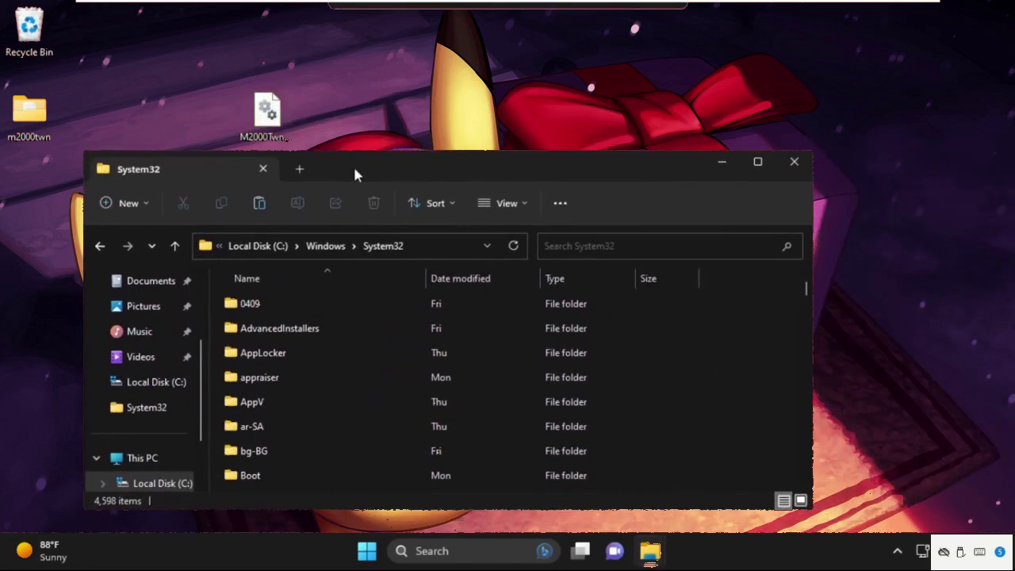
# Step: Copy M2000Twn.dll from the desktop into System32, granting administrator permission
pyautogui.rightClick(268, 114)
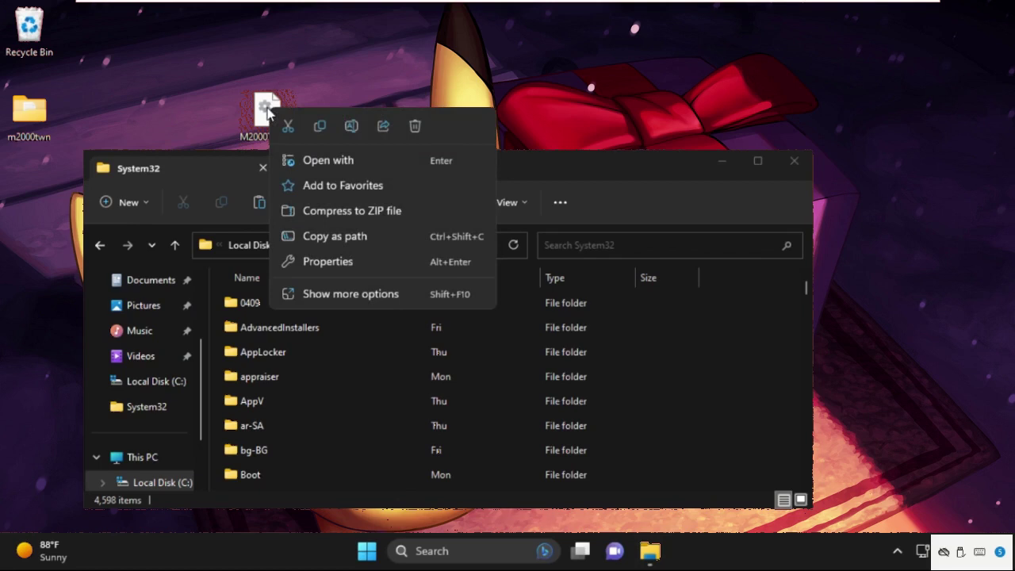
pyautogui.click(320, 129)
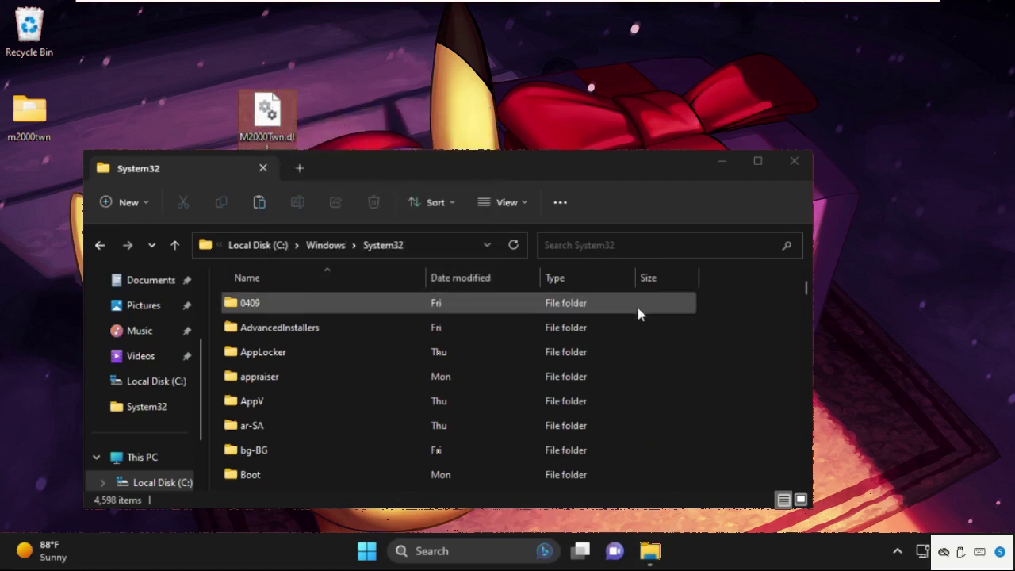
pyautogui.rightClick(730, 388)
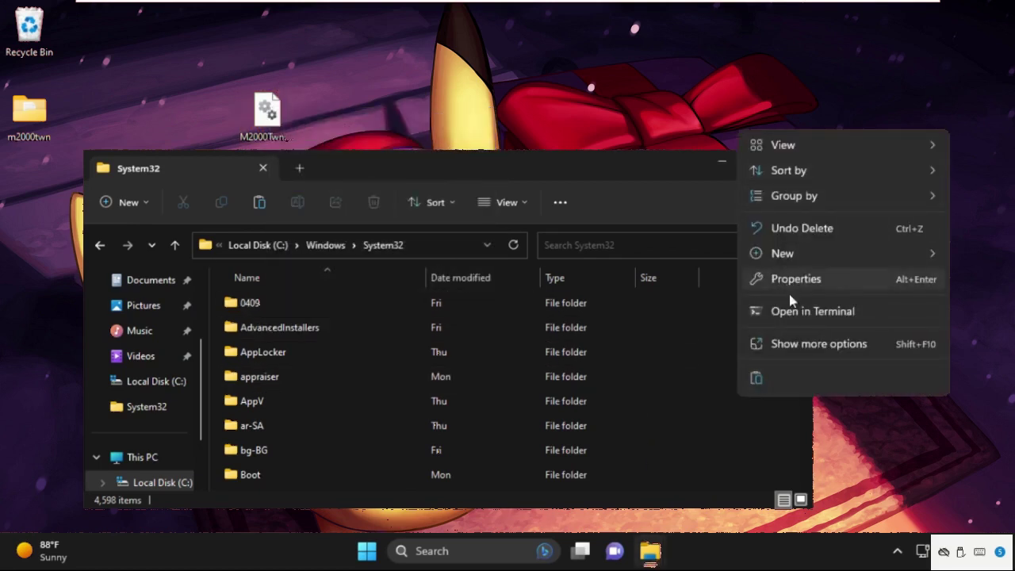
pyautogui.click(799, 340)
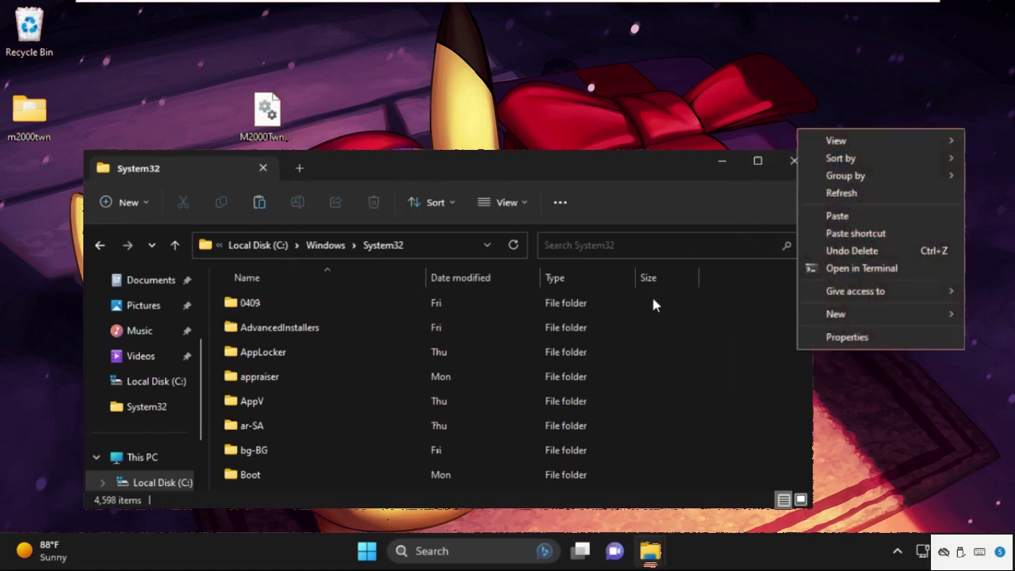
pyautogui.click(837, 216)
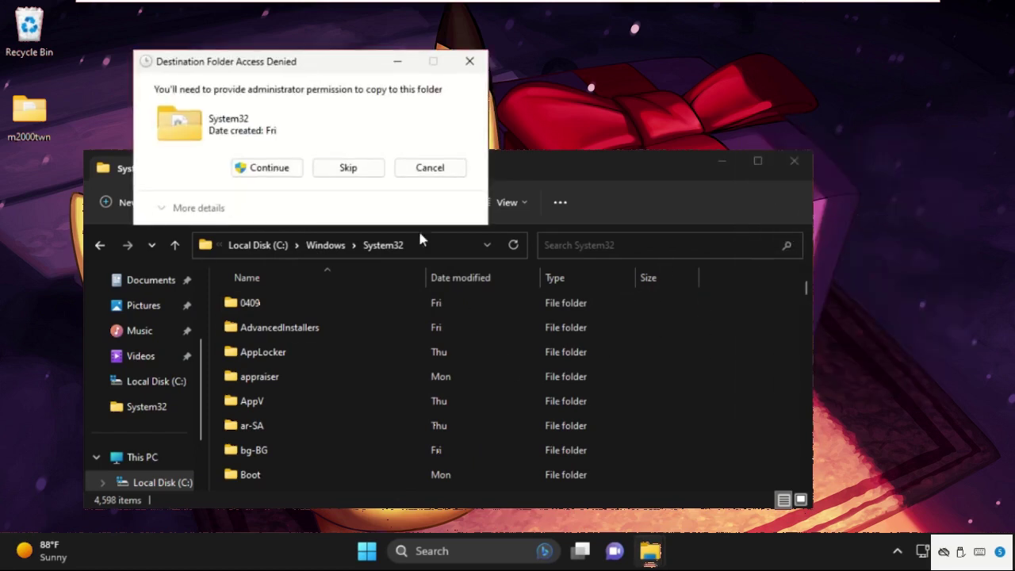
pyautogui.click(266, 168)
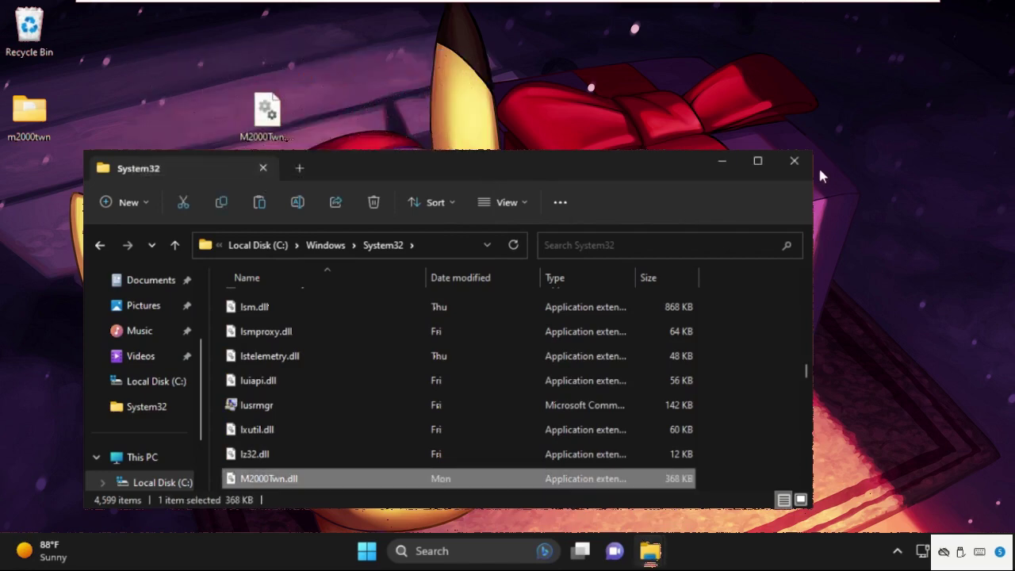
pyautogui.click(804, 162)
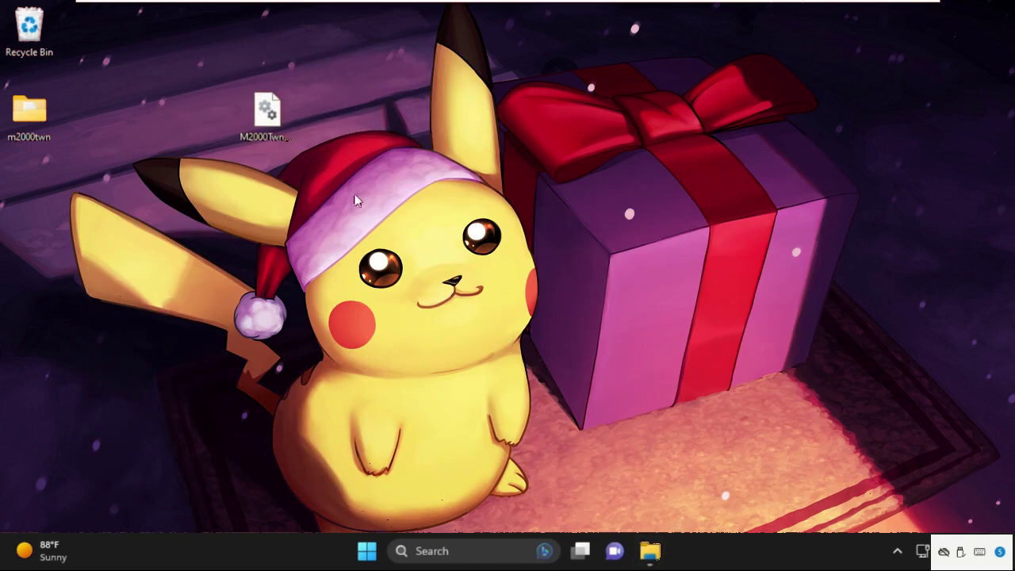
# Step: Restart the computer from the Start menu's power options
pyautogui.click(367, 554)
pyautogui.moveTo(650, 551)
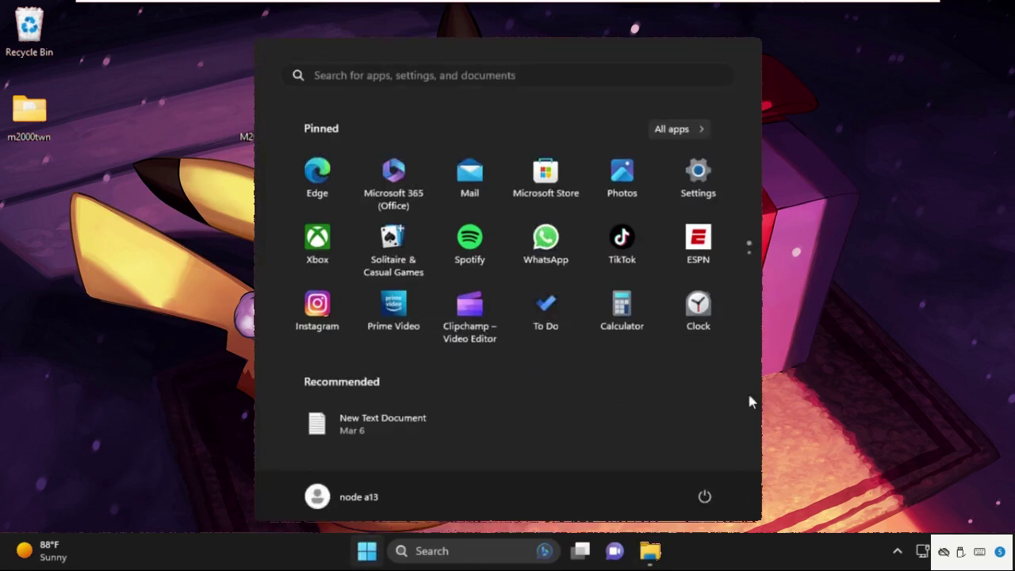
pyautogui.click(704, 496)
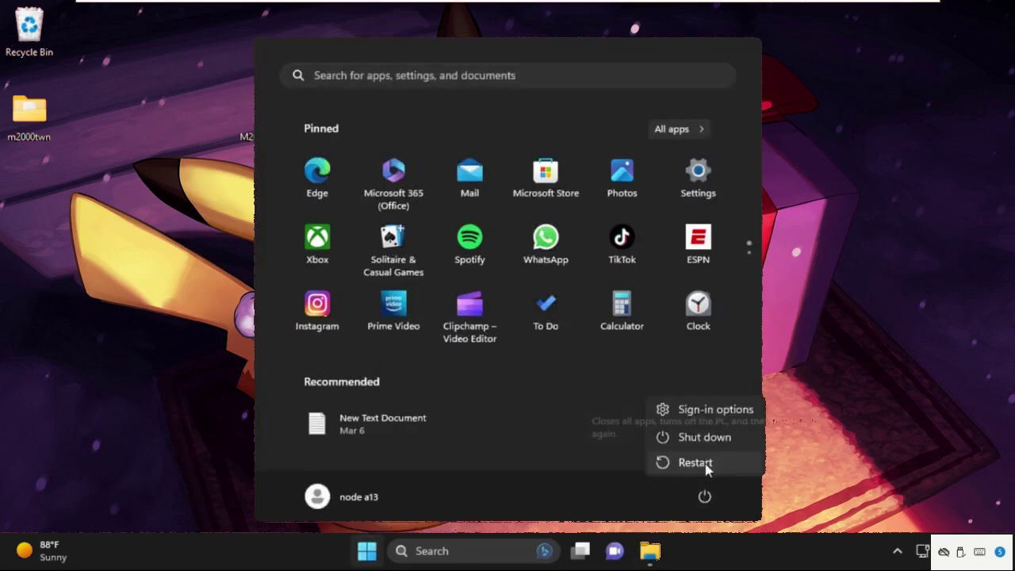
pyautogui.click(706, 463)
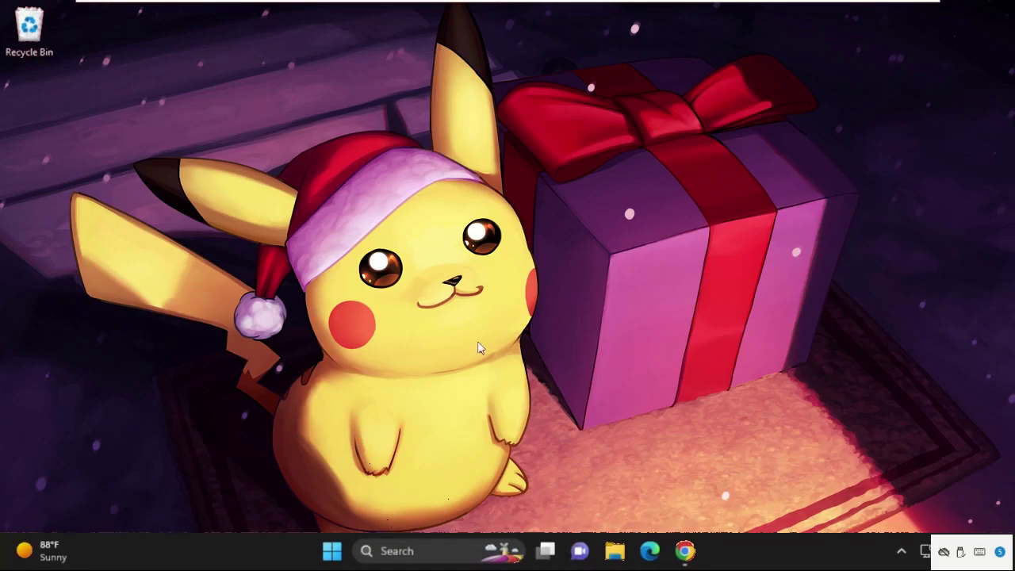
# Step: Open the hows.tech Windows Connect help page and step through its Full Name, email and subject fields
pyautogui.click(685, 547)
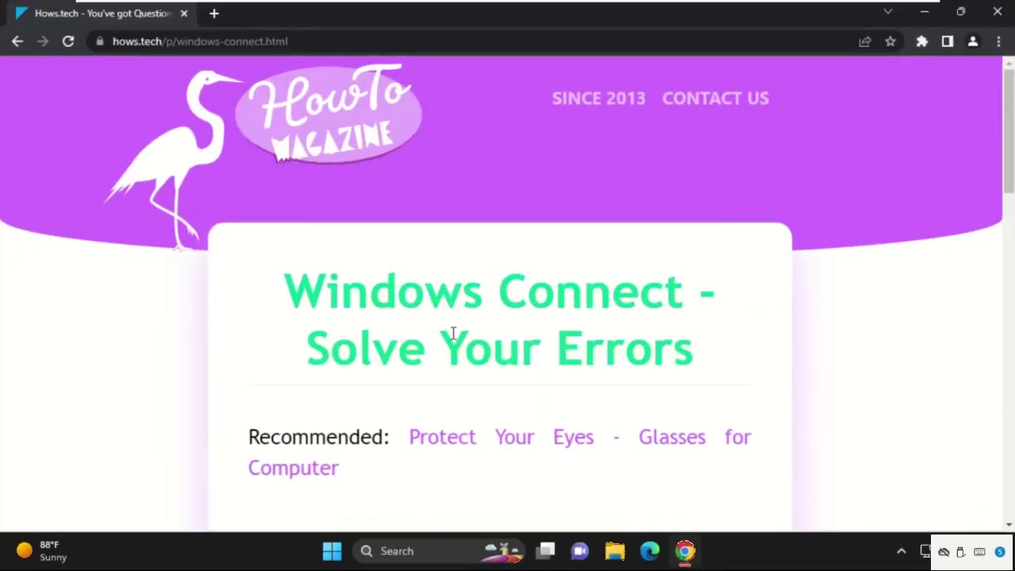
pyautogui.scroll(-2, 436, 246)
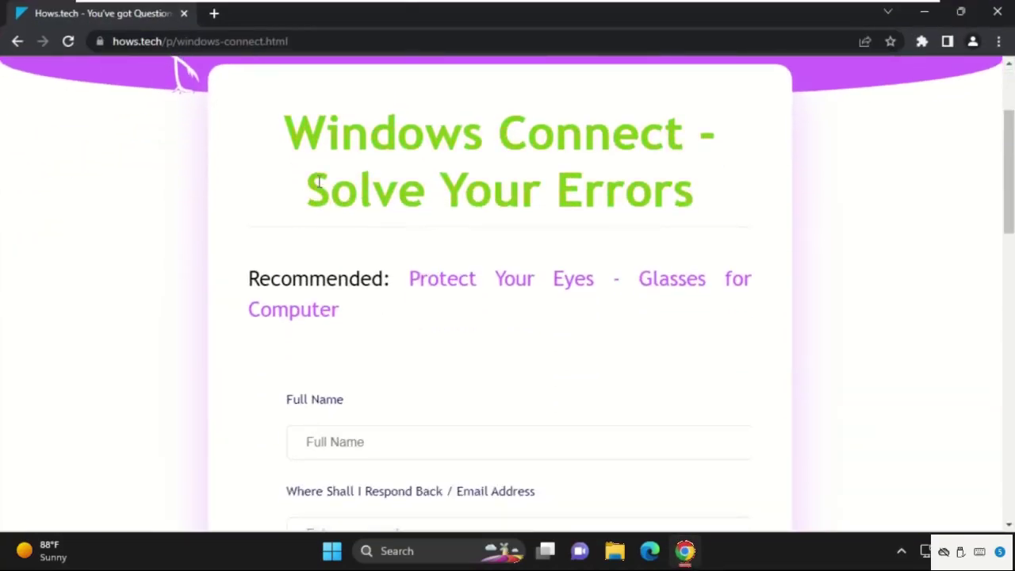
pyautogui.scroll(-2, 508, 191)
pyautogui.click(344, 277)
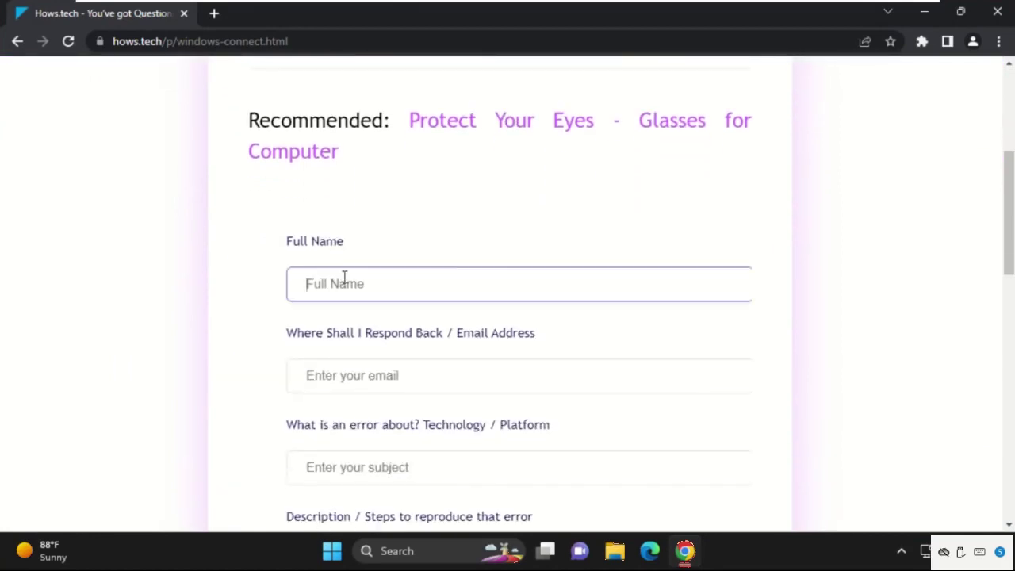
pyautogui.scroll(-1, 346, 288)
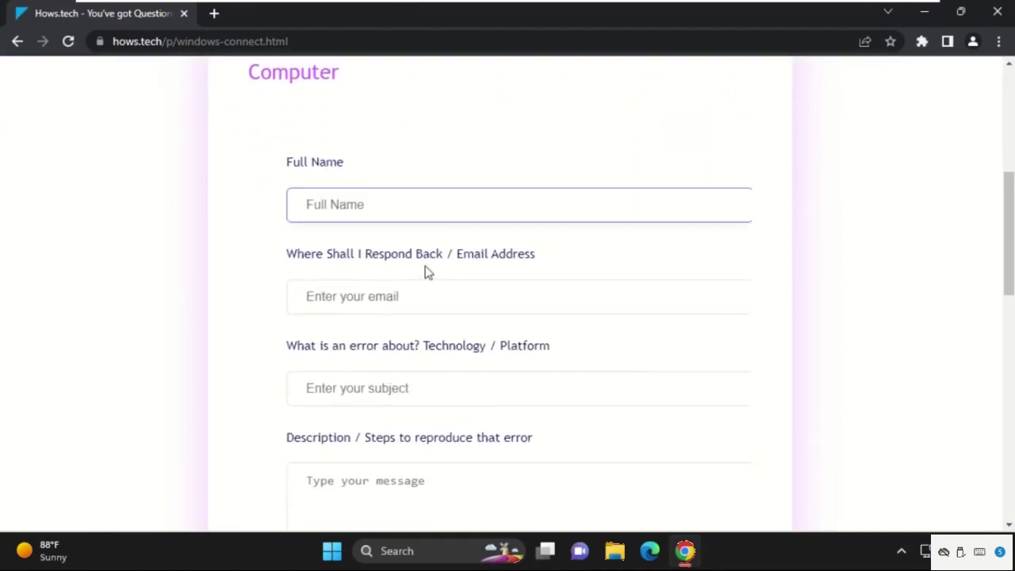
pyautogui.click(447, 296)
pyautogui.scroll(-1, 449, 301)
pyautogui.click(338, 306)
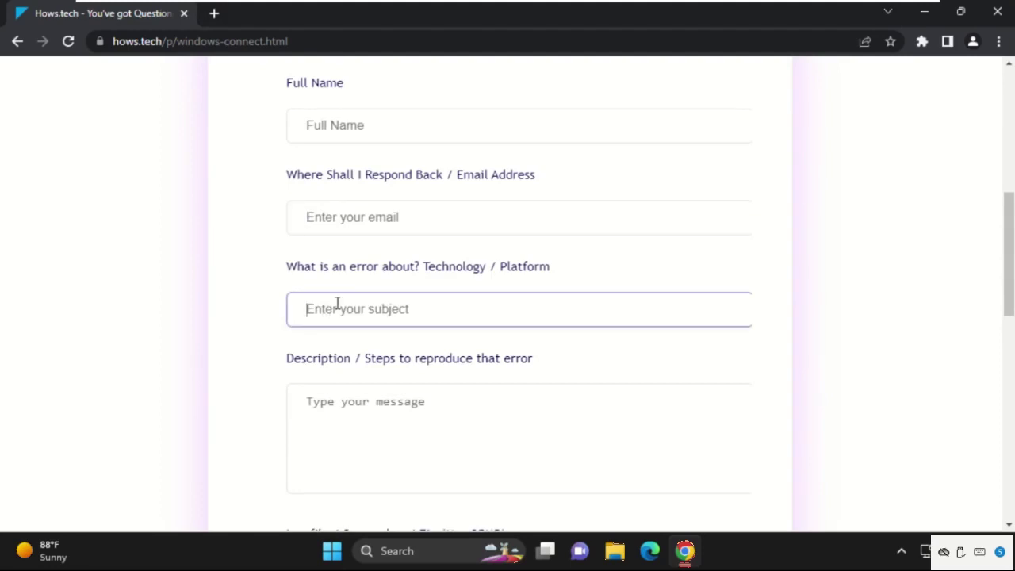
# Step: Highlight the error-topic question and Description label, then focus the description box
pyautogui.moveTo(289, 270); pyautogui.dragTo(411, 266)
pyautogui.scroll(-1, 408, 311)
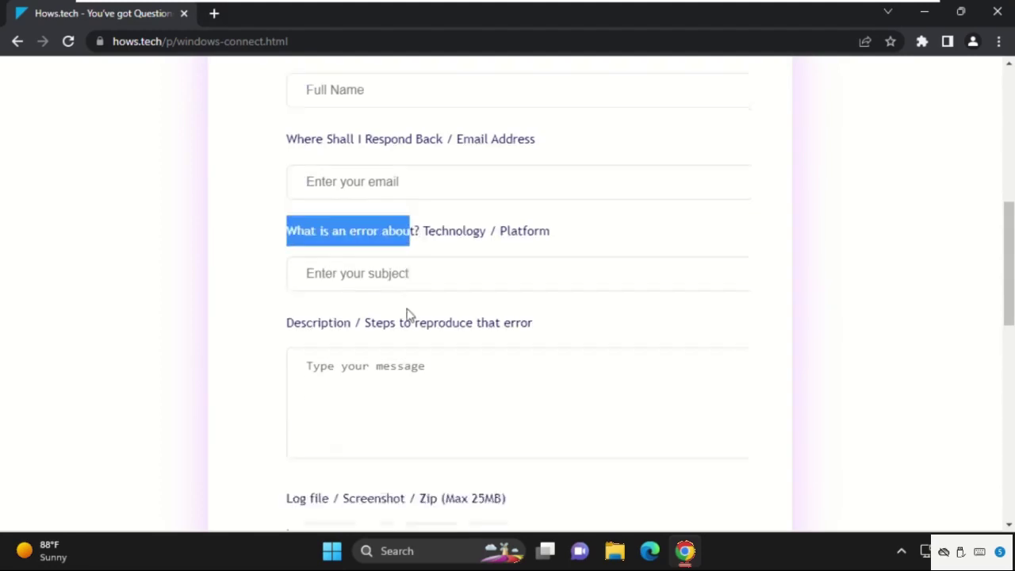
pyautogui.moveTo(287, 279); pyautogui.dragTo(337, 285)
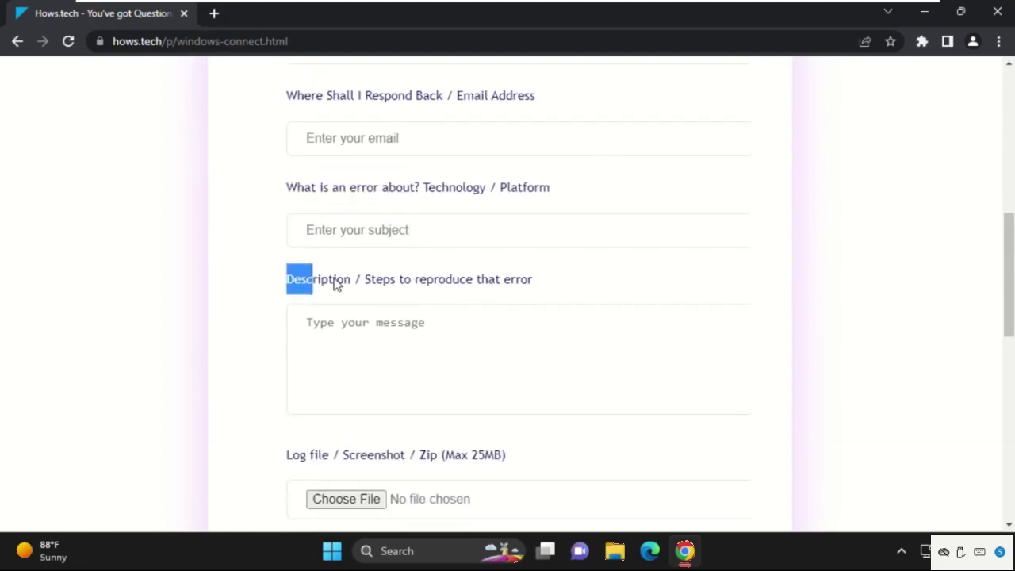
pyautogui.click(378, 322)
pyautogui.scroll(-1, 449, 354)
pyautogui.scroll(-1, 365, 341)
# Step: Cancel the file picker without attaching anything and submit the empty form
pyautogui.click(358, 338)
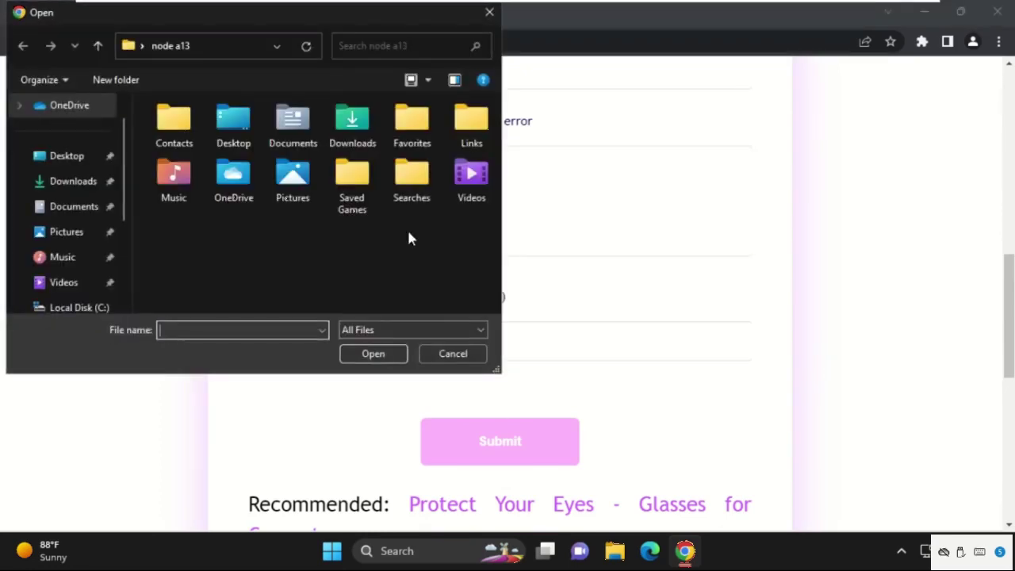
pyautogui.moveTo(318, 30); pyautogui.dragTo(523, 121)
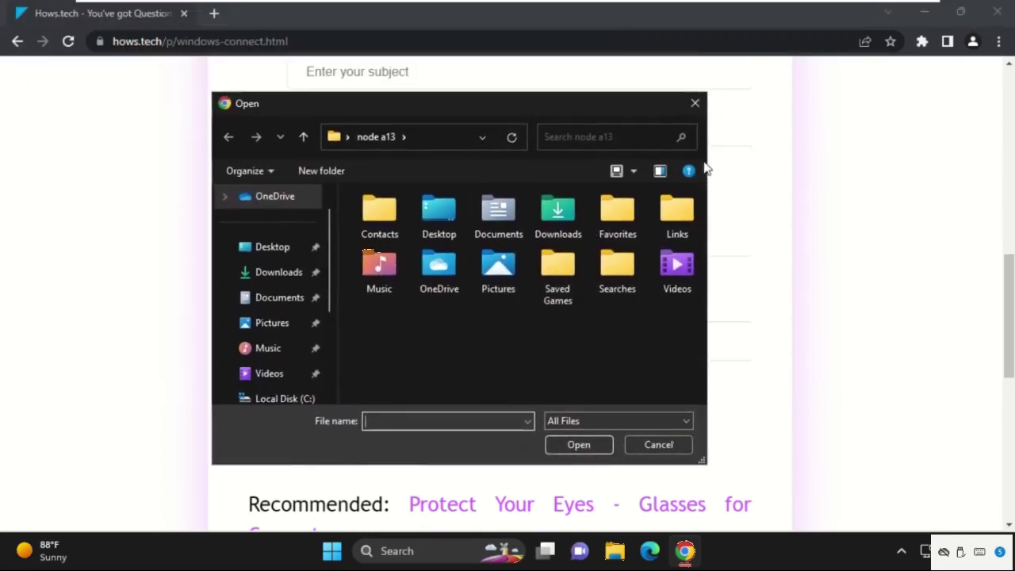
pyautogui.click(696, 103)
pyautogui.scroll(-2, 556, 297)
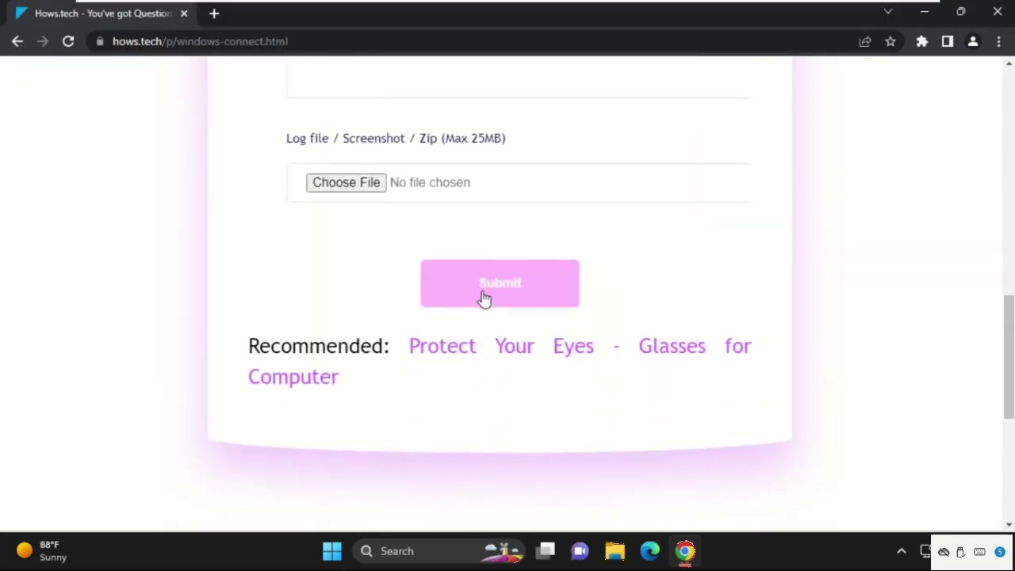
pyautogui.click(533, 286)
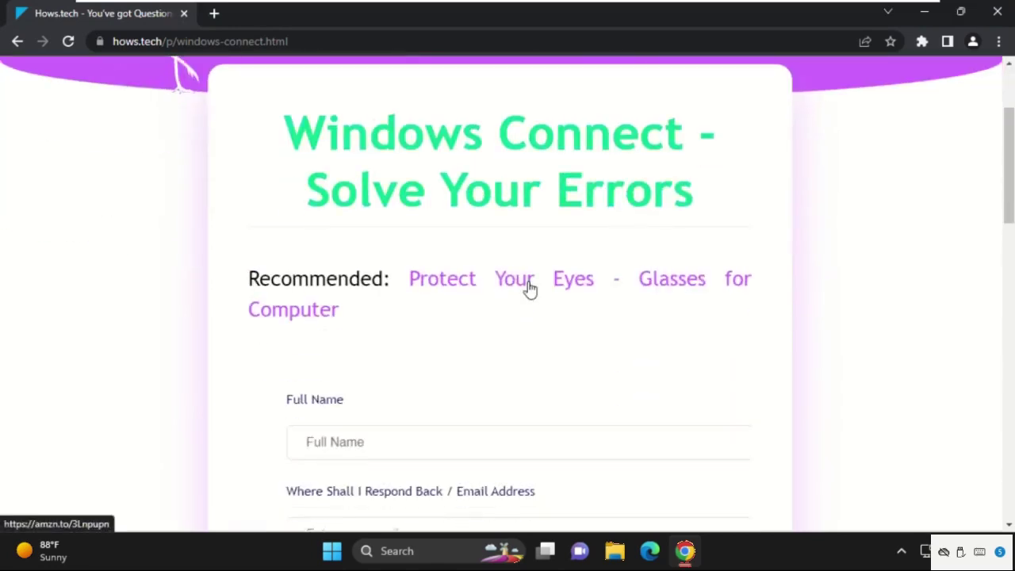